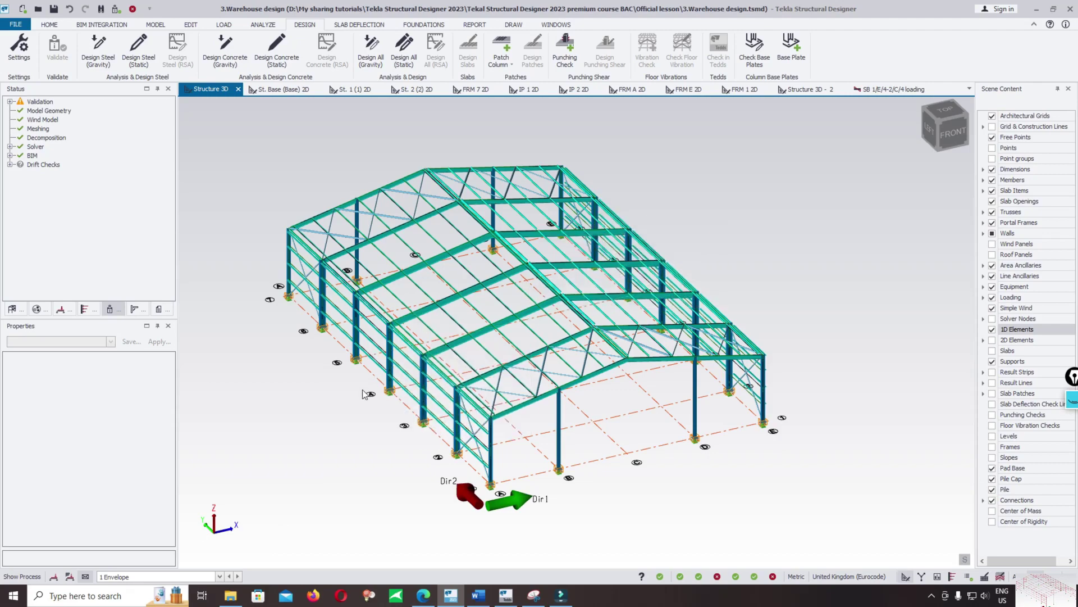
Inspect column SC A/4 (IPE 500, S275, passing at 0.813), then clear the selection.
{"action": "right_click_drag", "start_coordinate": [384, 435], "coordinate": [431, 435]}
{"action": "middle_click_drag", "start_coordinate": [422, 396], "coordinate": [484, 357]}
{"action": "scroll", "coordinate": [484, 357], "scroll_direction": "up", "scroll_amount": 5}
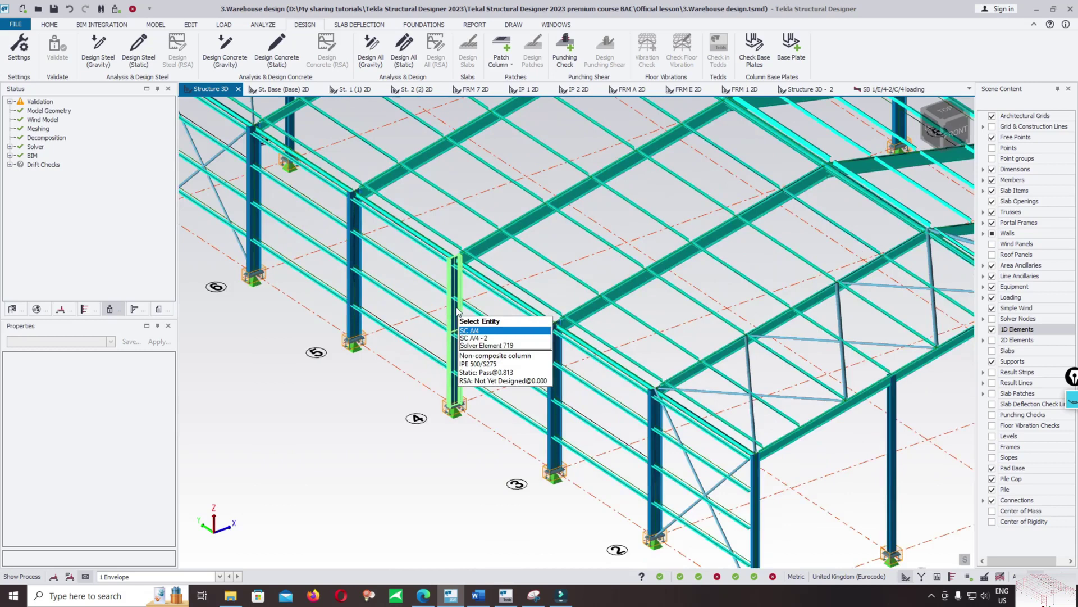
{"action": "left_click", "coordinate": [455, 308]}
{"action": "right_click", "coordinate": [454, 308]}
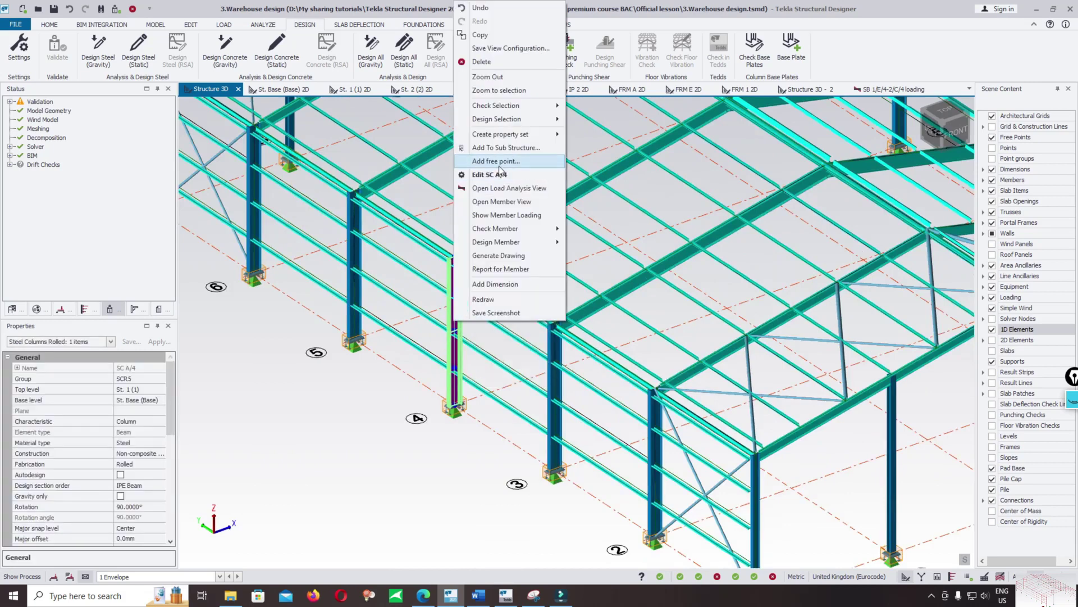
{"action": "key", "text": "Escape"}
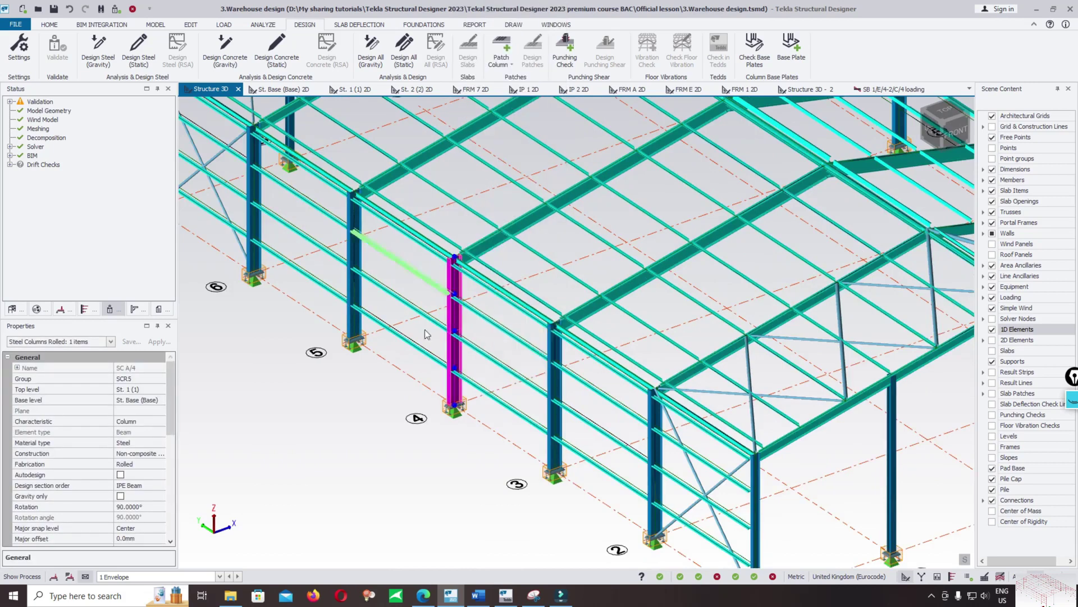
{"action": "key", "text": "Escape"}
{"action": "scroll", "coordinate": [445, 353], "scroll_direction": "down", "scroll_amount": 1}
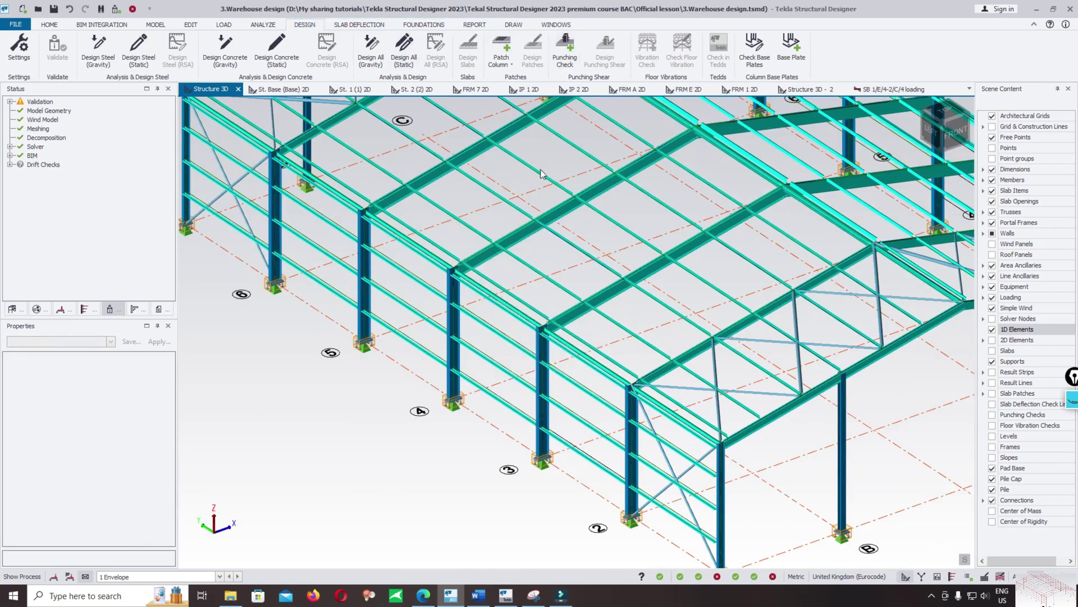
Show the model coloured by design status, then check the member restraint states.
{"action": "left_click", "coordinate": [516, 27]}
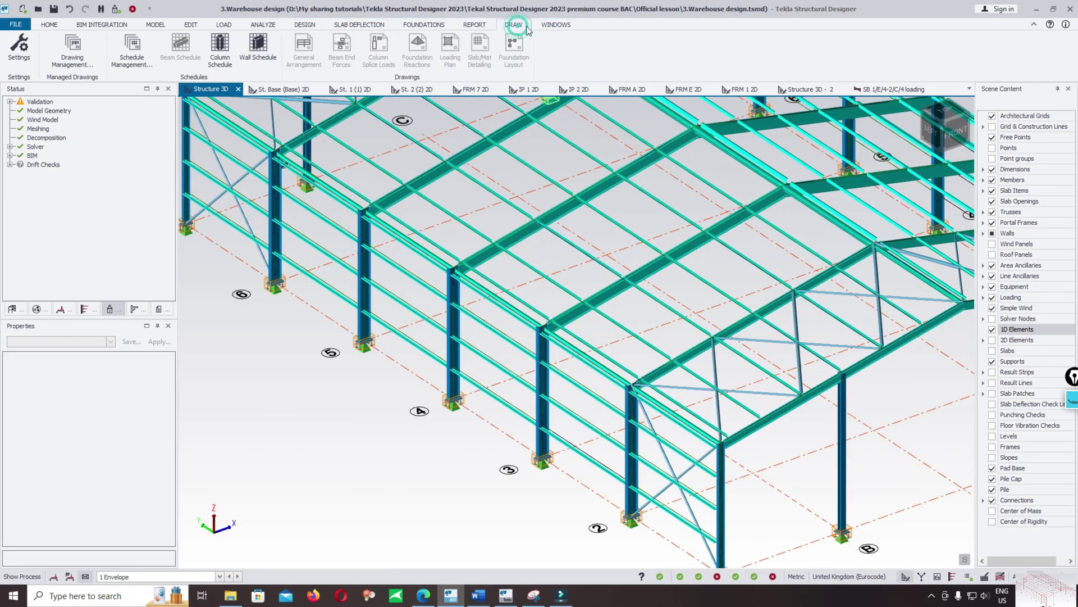
{"action": "left_click", "coordinate": [967, 576]}
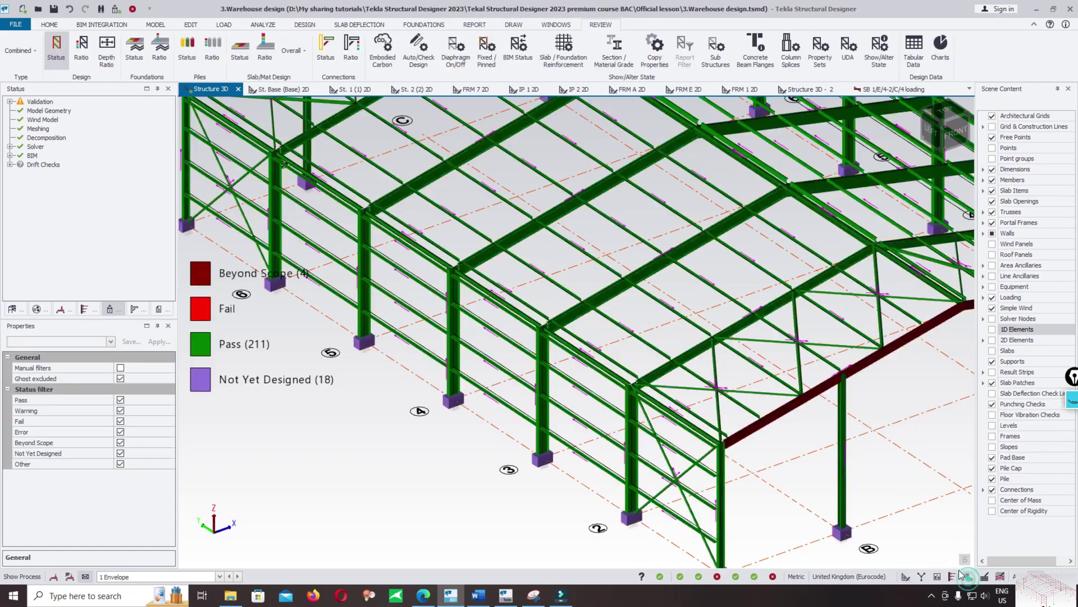
{"action": "left_click", "coordinate": [880, 49]}
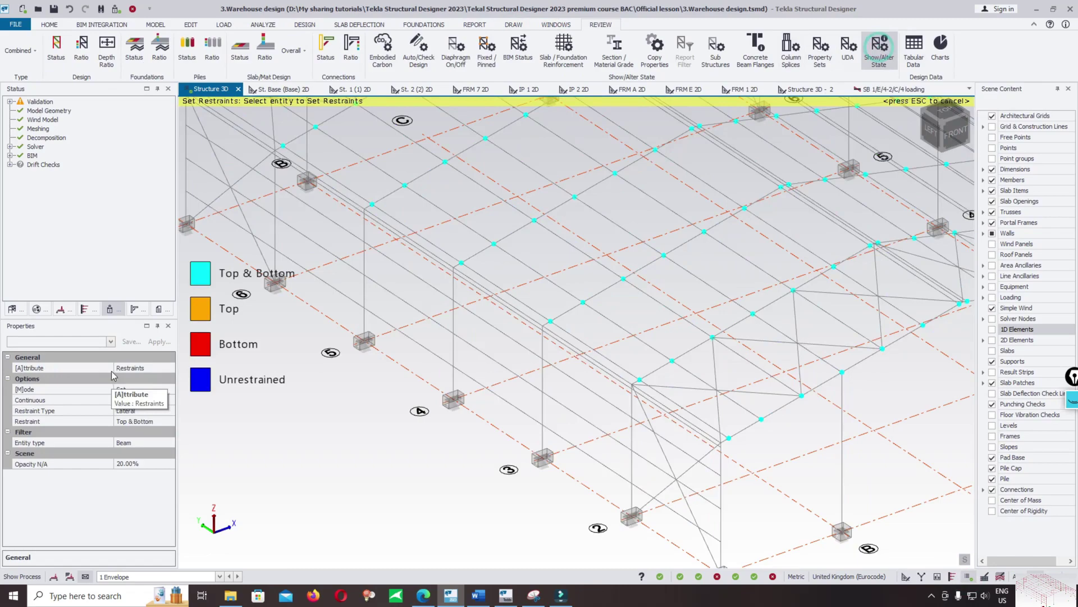
{"action": "key", "text": "Escape"}
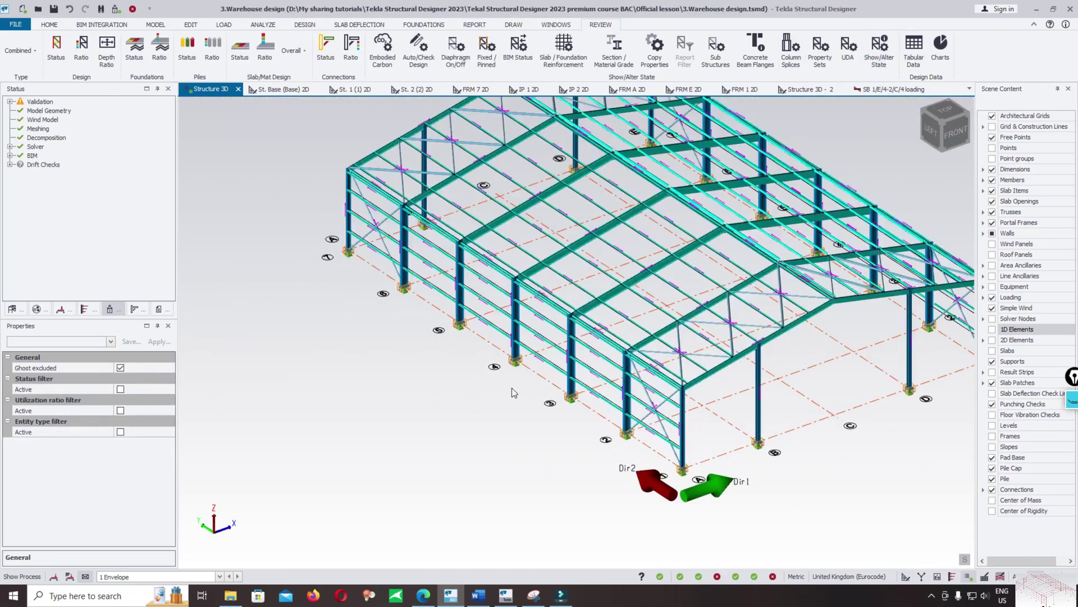
Orbit and zoom so the whole warehouse frame is in view from a lower front angle.
{"action": "middle_click_drag", "start_coordinate": [478, 428], "coordinate": [453, 467]}
{"action": "scroll", "coordinate": [453, 461], "scroll_direction": "down", "scroll_amount": 4}
{"action": "right_click_drag", "start_coordinate": [706, 470], "coordinate": [568, 401]}
{"action": "scroll", "coordinate": [569, 400], "scroll_direction": "up", "scroll_amount": 3}
{"action": "right_click_drag", "start_coordinate": [356, 428], "coordinate": [358, 388]}
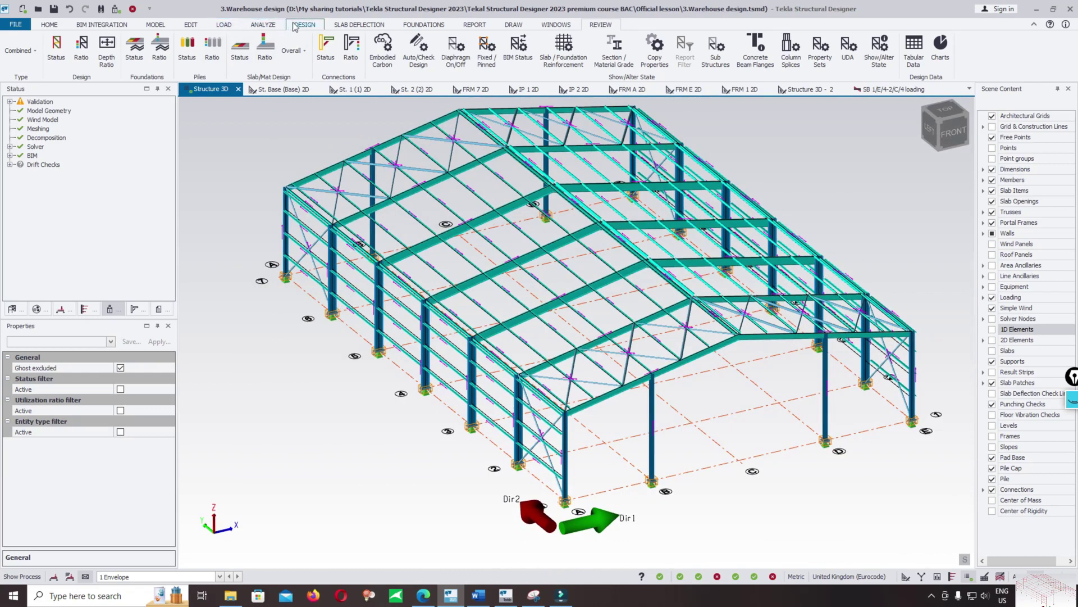
{"action": "left_click", "coordinate": [259, 25]}
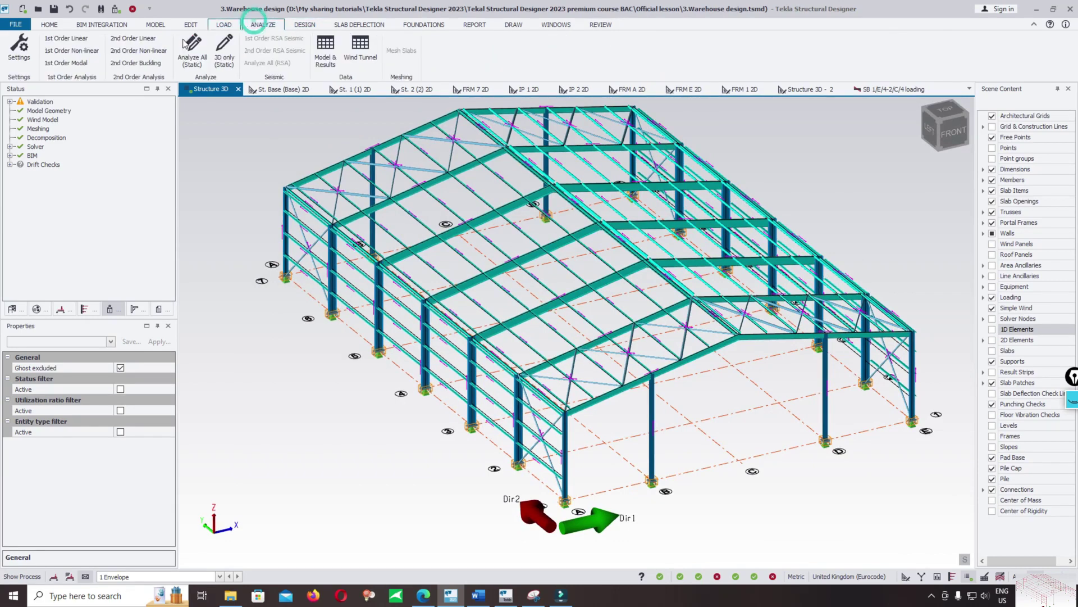
{"action": "left_click", "coordinate": [18, 56]}
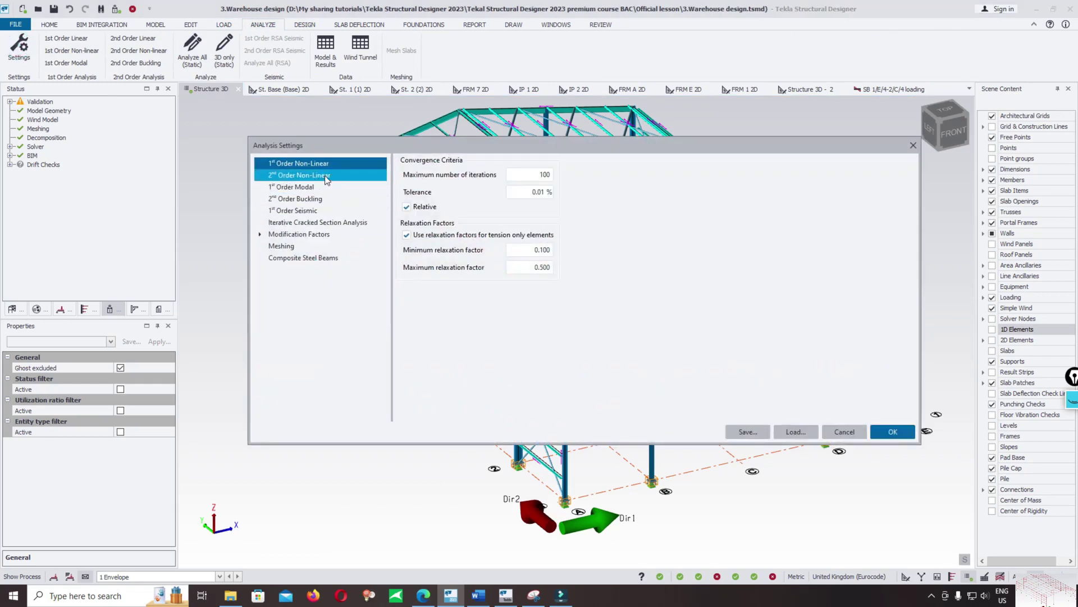
{"action": "left_click", "coordinate": [315, 198]}
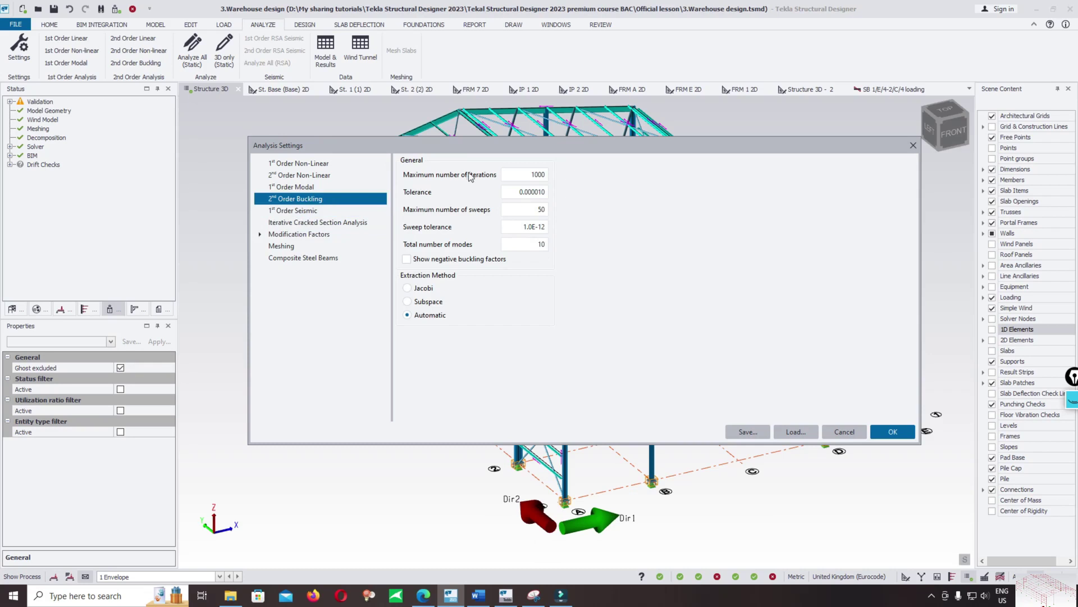
{"action": "left_click", "coordinate": [522, 174]}
{"action": "double_click", "coordinate": [535, 174]}
{"action": "left_click_drag", "start_coordinate": [521, 245], "coordinate": [583, 246]}
{"action": "left_click_drag", "start_coordinate": [530, 244], "coordinate": [595, 243]}
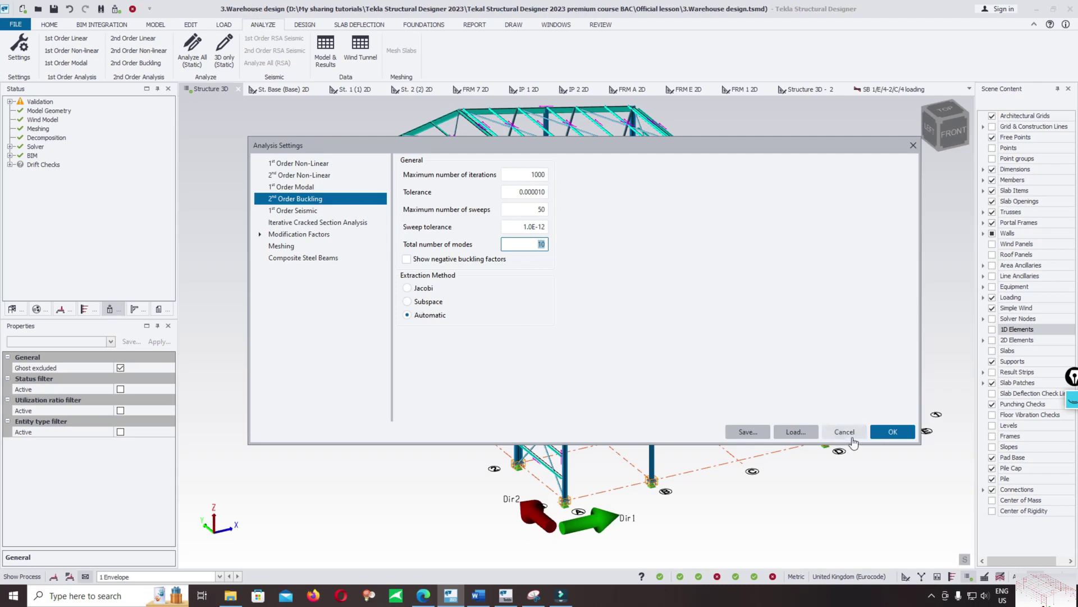
{"action": "left_click", "coordinate": [887, 432]}
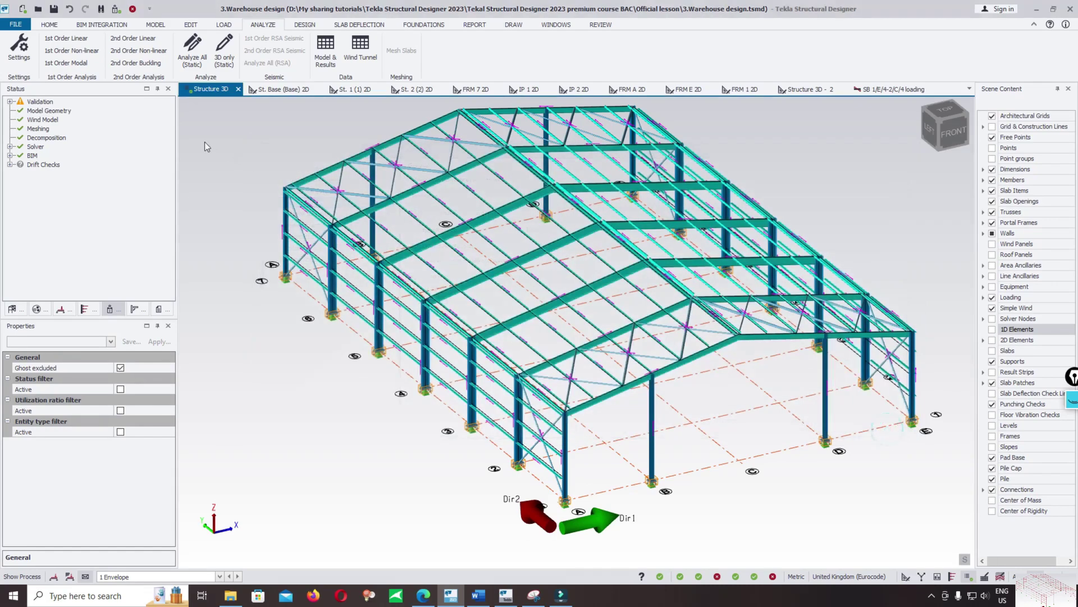
Run a 2nd order buckling analysis on combinations 1 and 3, leaving combination 2 unticked.
{"action": "left_click", "coordinate": [139, 65]}
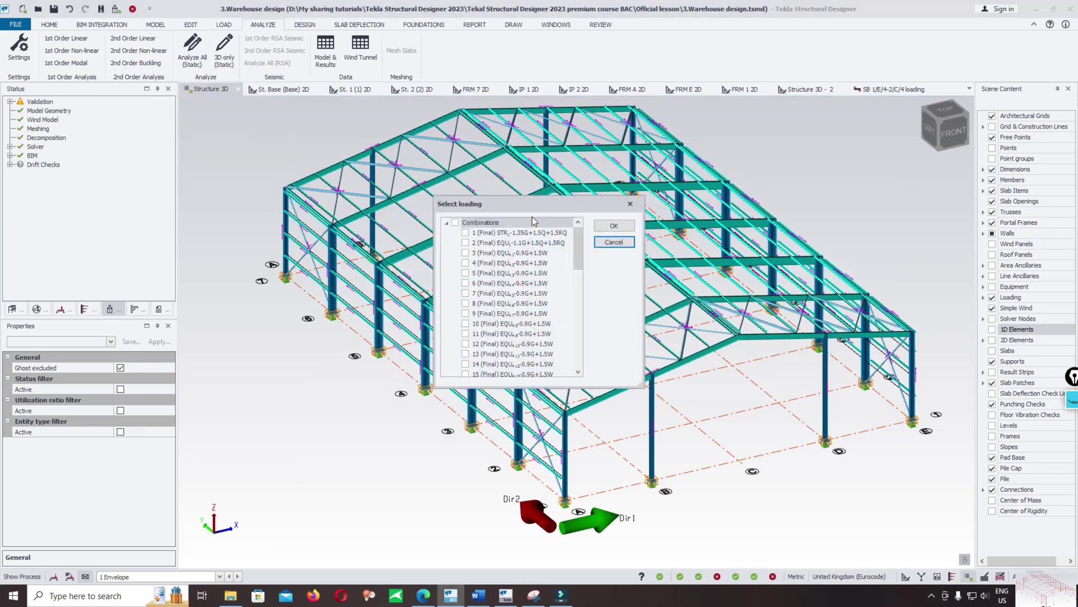
{"action": "left_click_drag", "start_coordinate": [537, 204], "coordinate": [616, 175]}
{"action": "mouse_move", "coordinate": [654, 216]}
{"action": "left_mouse_down"}
{"action": "mouse_move", "coordinate": [650, 324]}
{"action": "mouse_move", "coordinate": [644, 259]}
{"action": "mouse_move", "coordinate": [652, 213]}
{"action": "mouse_move", "coordinate": [653, 332]}
{"action": "mouse_move", "coordinate": [649, 212]}
{"action": "left_mouse_up"}
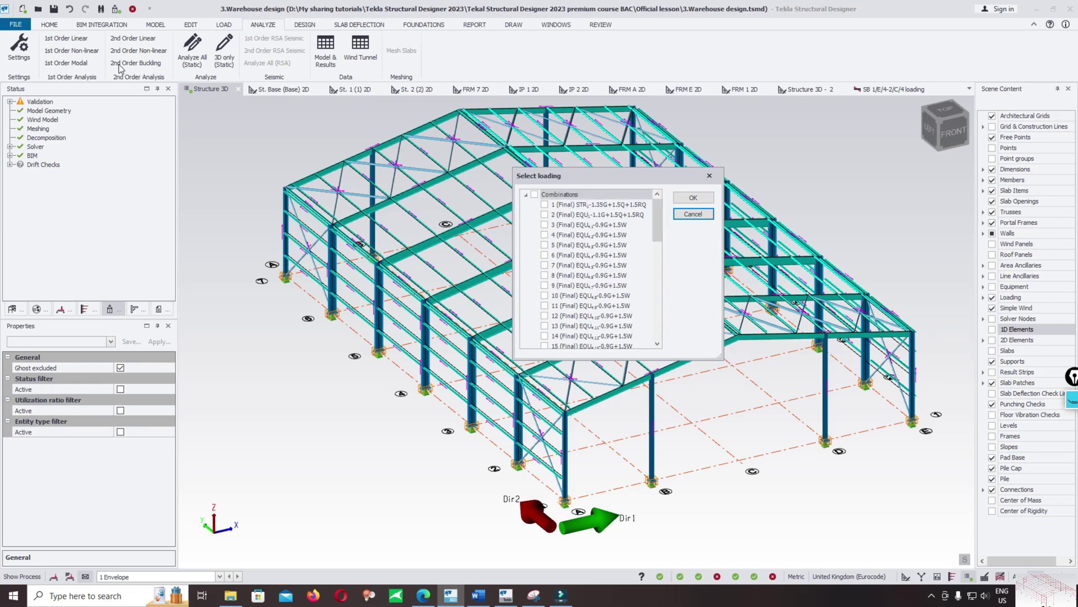
{"action": "left_click_drag", "start_coordinate": [580, 177], "coordinate": [604, 175]}
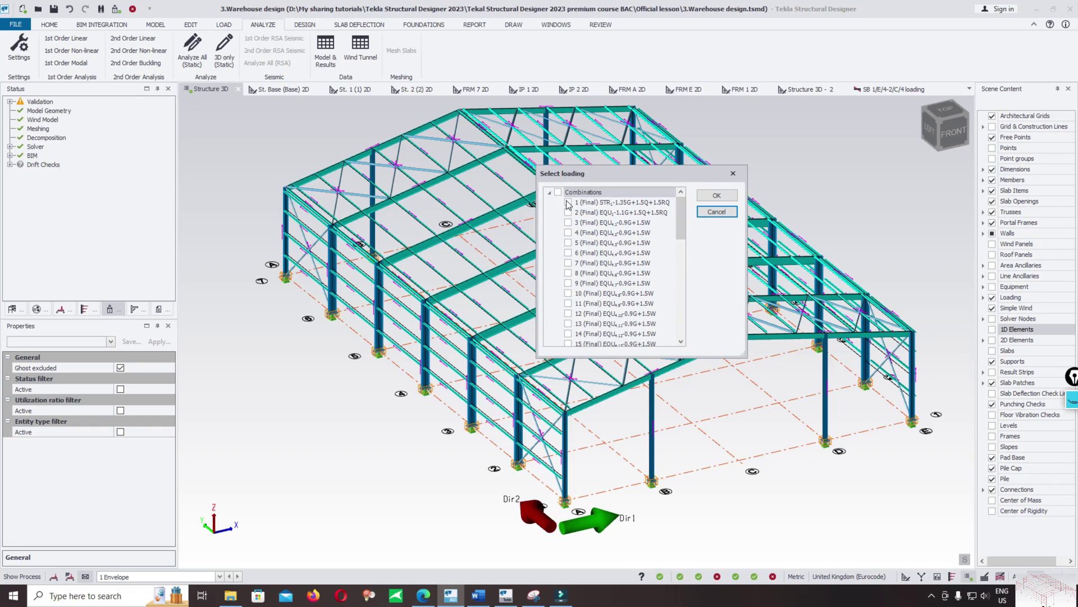
{"action": "left_click", "coordinate": [568, 202]}
{"action": "left_click", "coordinate": [568, 212]}
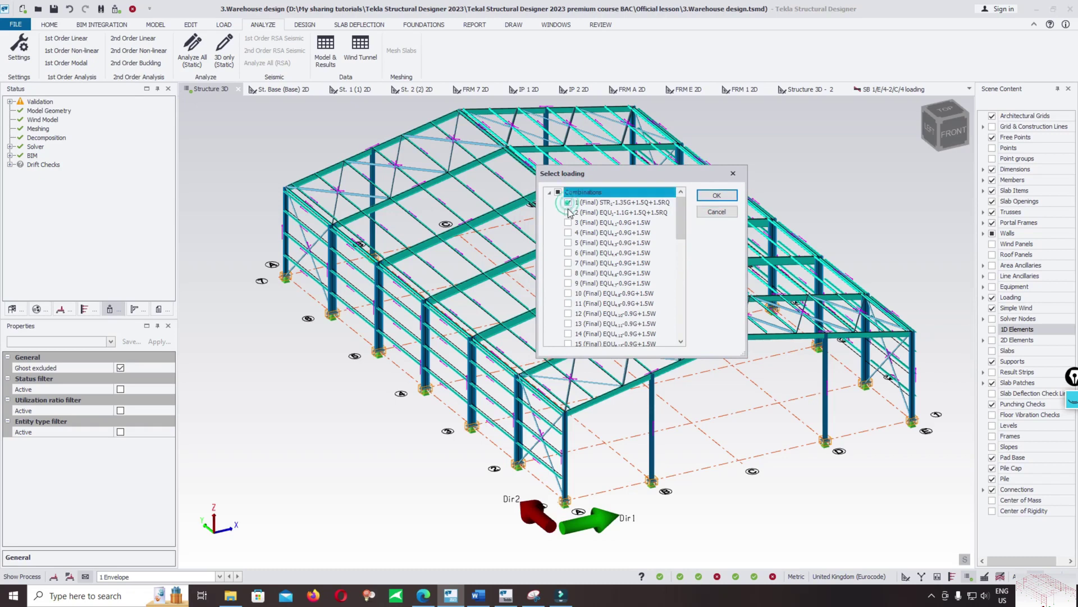
{"action": "mouse_move", "coordinate": [682, 215]}
{"action": "left_mouse_down"}
{"action": "mouse_move", "coordinate": [683, 270]}
{"action": "mouse_move", "coordinate": [684, 202]}
{"action": "left_mouse_up"}
{"action": "mouse_move", "coordinate": [679, 212]}
{"action": "left_mouse_down"}
{"action": "mouse_move", "coordinate": [669, 310]}
{"action": "mouse_move", "coordinate": [670, 214]}
{"action": "left_mouse_up"}
{"action": "scroll", "coordinate": [673, 218], "scroll_direction": "up", "scroll_amount": 1}
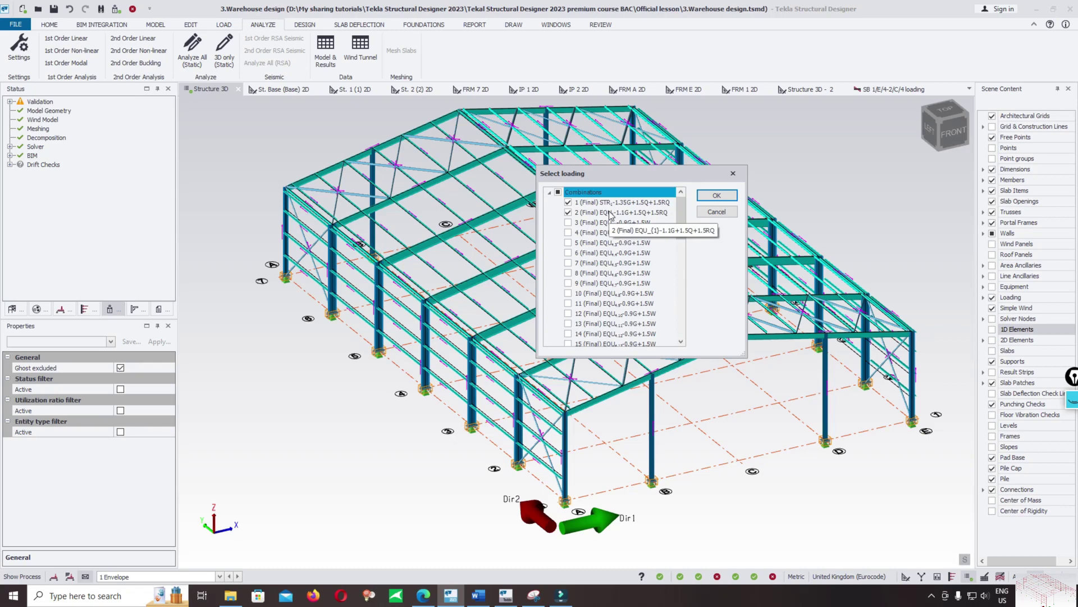
{"action": "left_click", "coordinate": [568, 212]}
{"action": "left_click", "coordinate": [568, 221]}
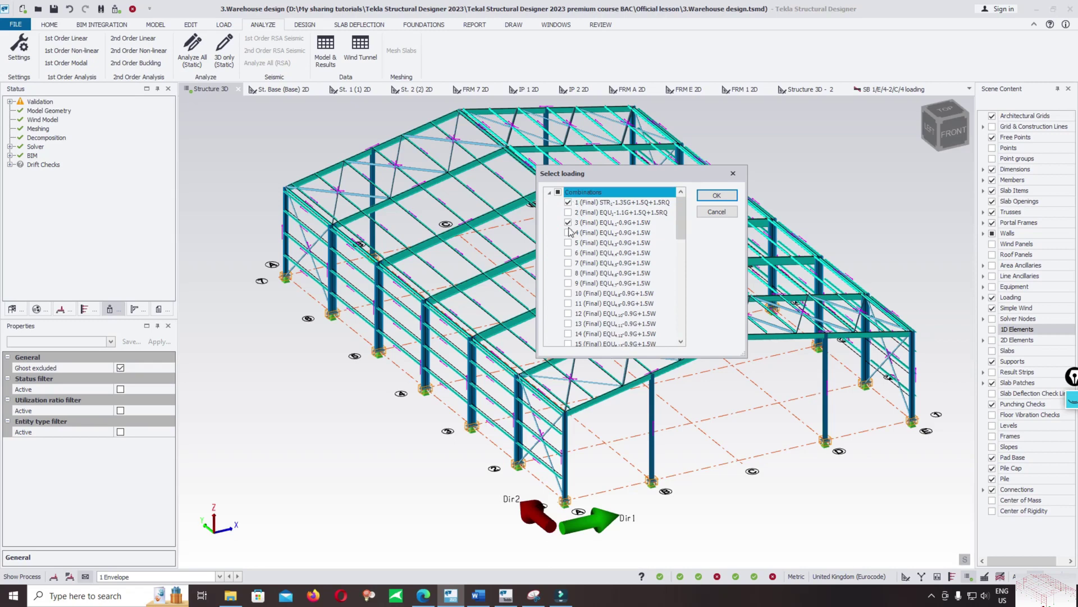
{"action": "left_click", "coordinate": [718, 196]}
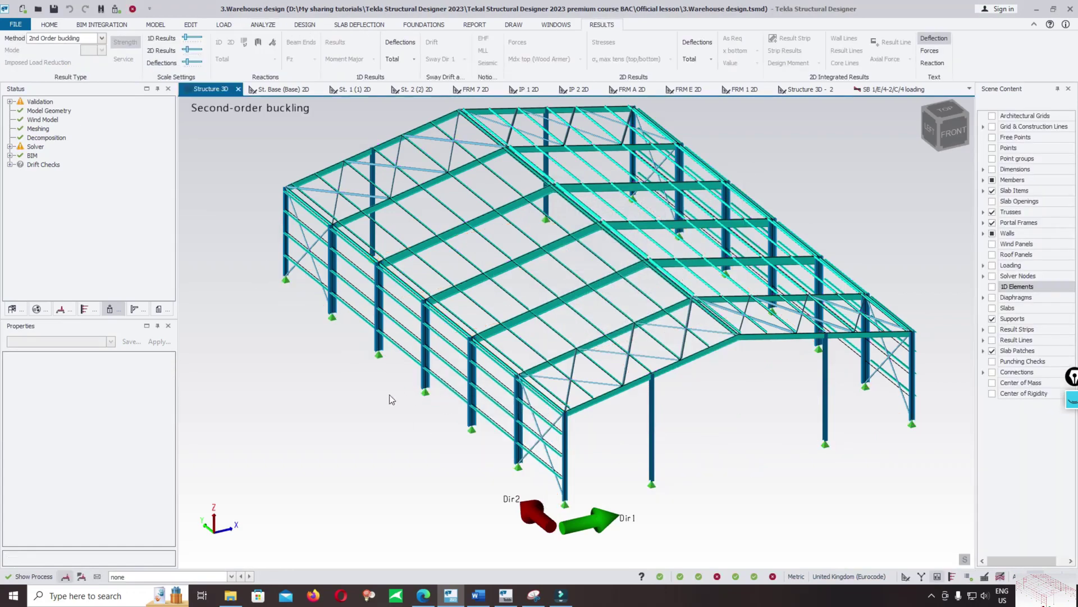
Set the result method to 2nd Order buckling and show combination 1's results.
{"action": "mouse_move", "coordinate": [389, 394]}
{"action": "middle_mouse_down", "text": "shift"}
{"action": "mouse_move", "coordinate": [365, 442]}
{"action": "mouse_move", "coordinate": [393, 413]}
{"action": "middle_mouse_up", "text": "shift"}
{"action": "middle_click_drag", "start_coordinate": [386, 312], "coordinate": [355, 318]}
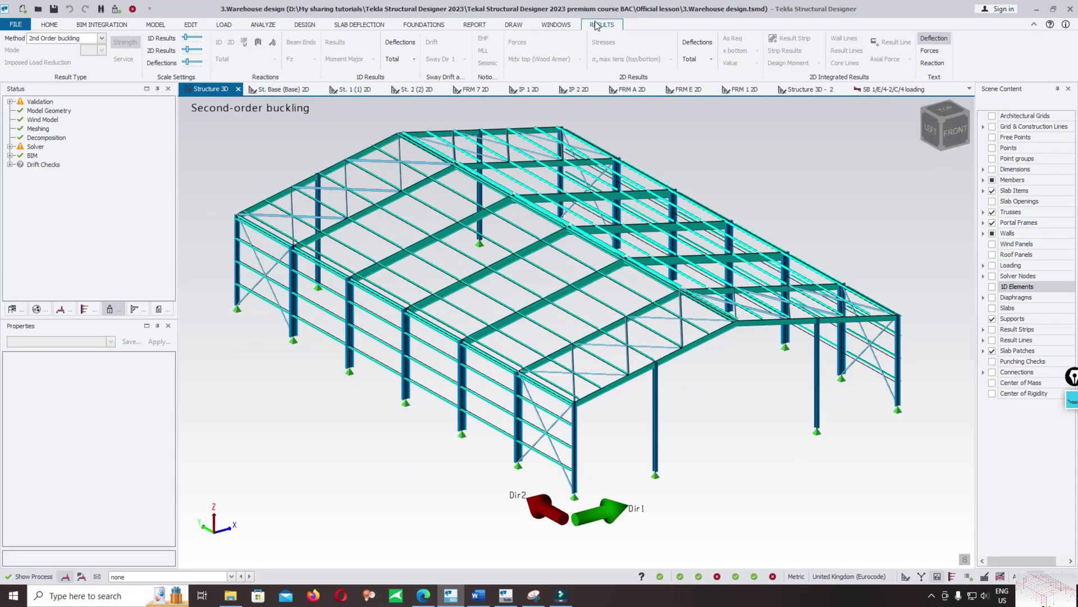
{"action": "left_click", "coordinate": [61, 38]}
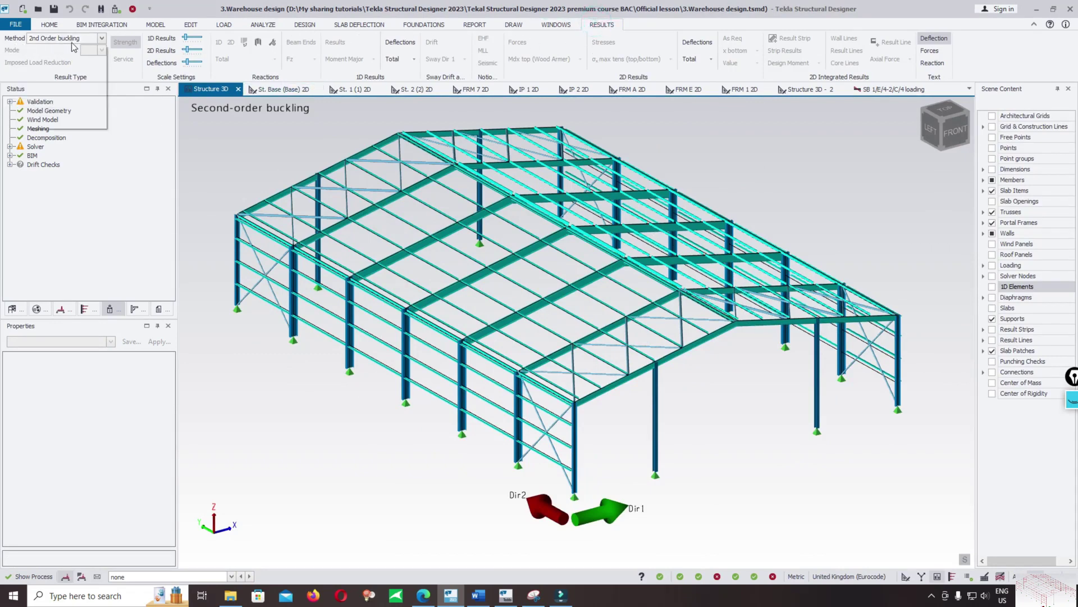
{"action": "left_click", "coordinate": [205, 147]}
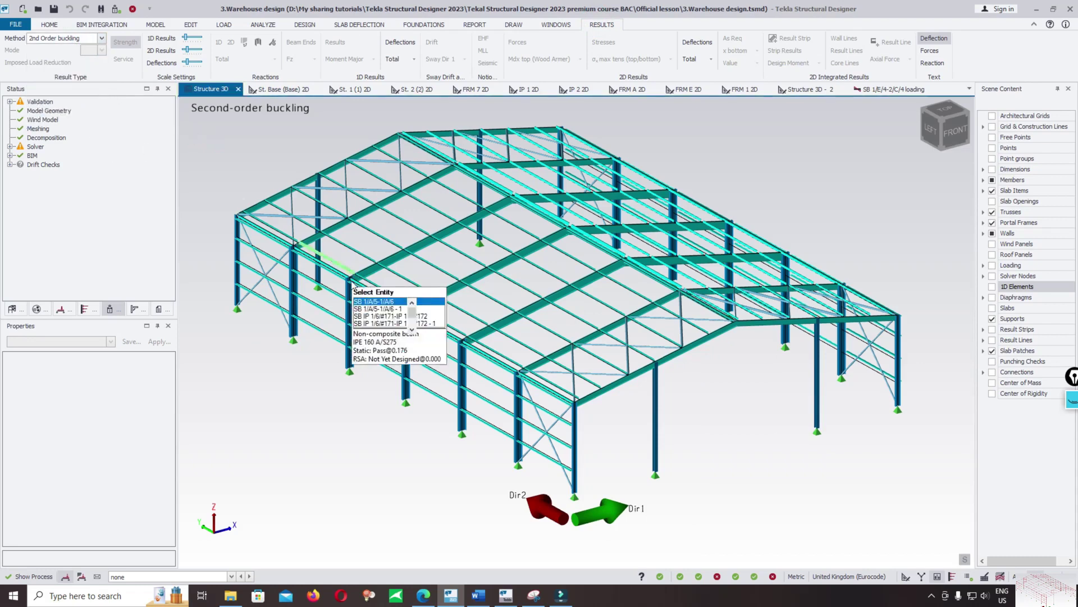
{"action": "left_click", "coordinate": [81, 577]}
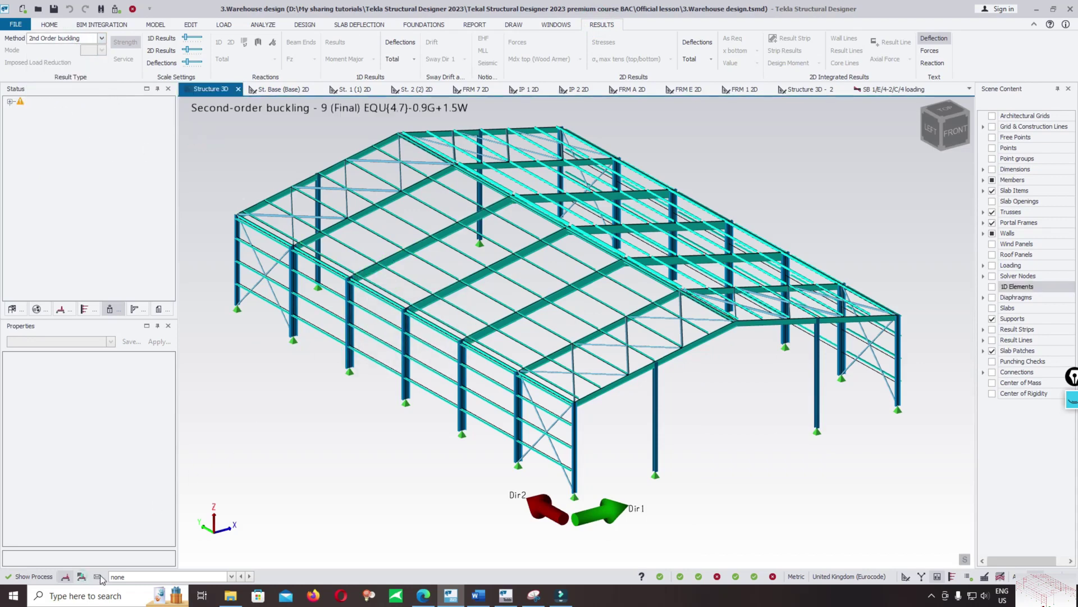
{"action": "left_click", "coordinate": [136, 577]}
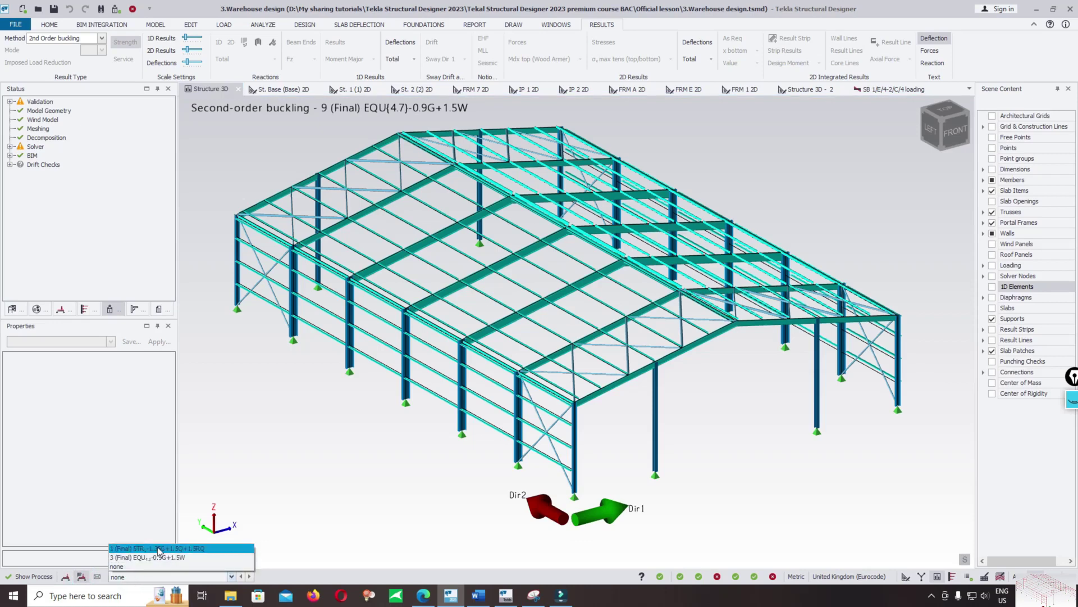
{"action": "left_click", "coordinate": [112, 564]}
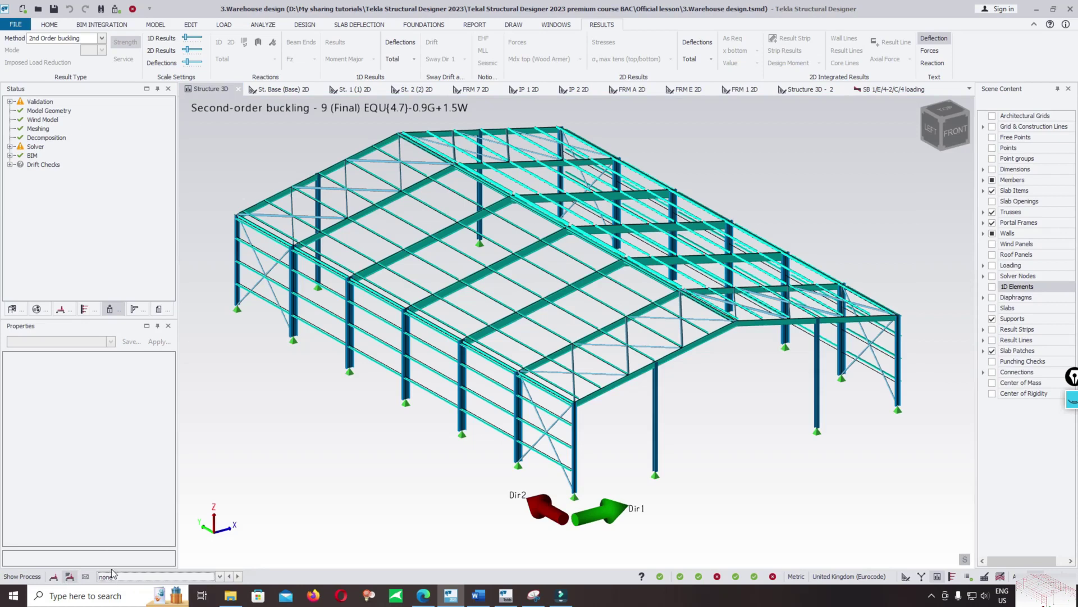
{"action": "left_click", "coordinate": [112, 579]}
{"action": "left_click", "coordinate": [147, 548]}
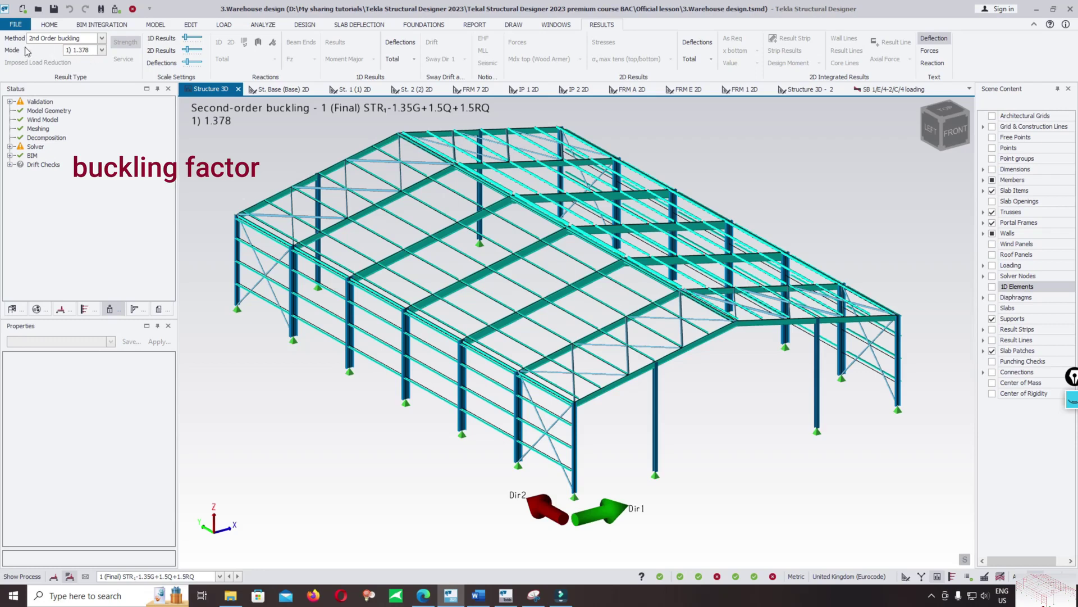
Switch to combination 3 EQU and keep buckling mode 1, load factor 14.243.
{"action": "left_click", "coordinate": [102, 50]}
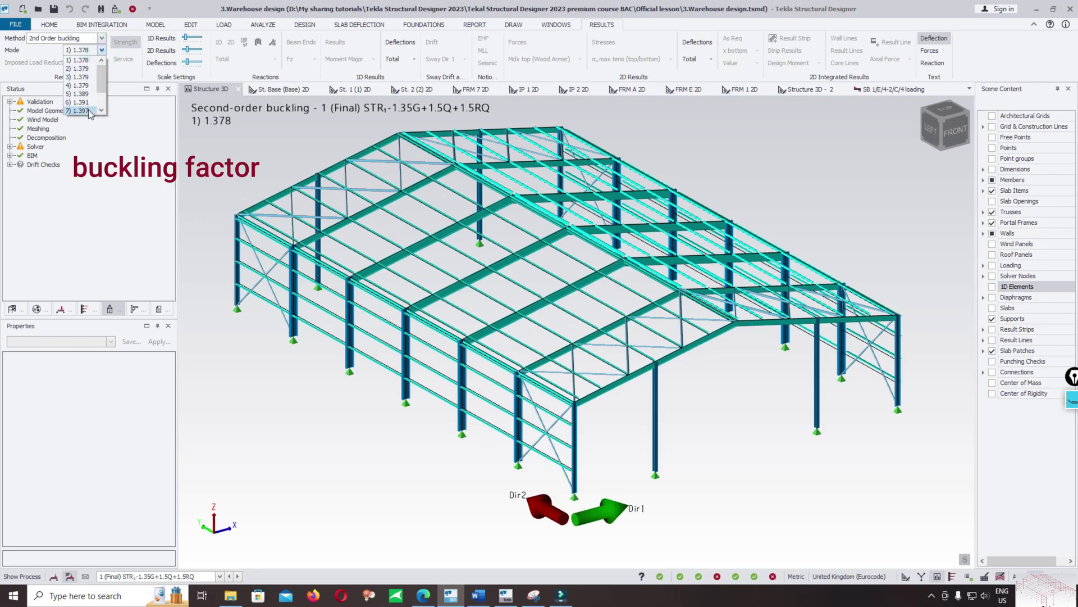
{"action": "left_click", "coordinate": [264, 493]}
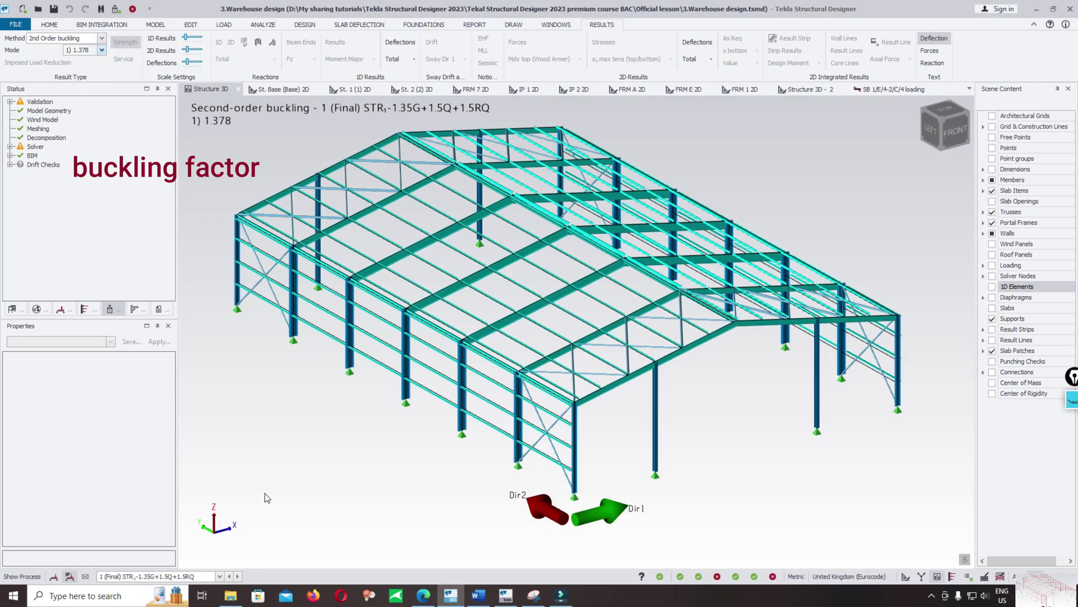
{"action": "left_click", "coordinate": [238, 575]}
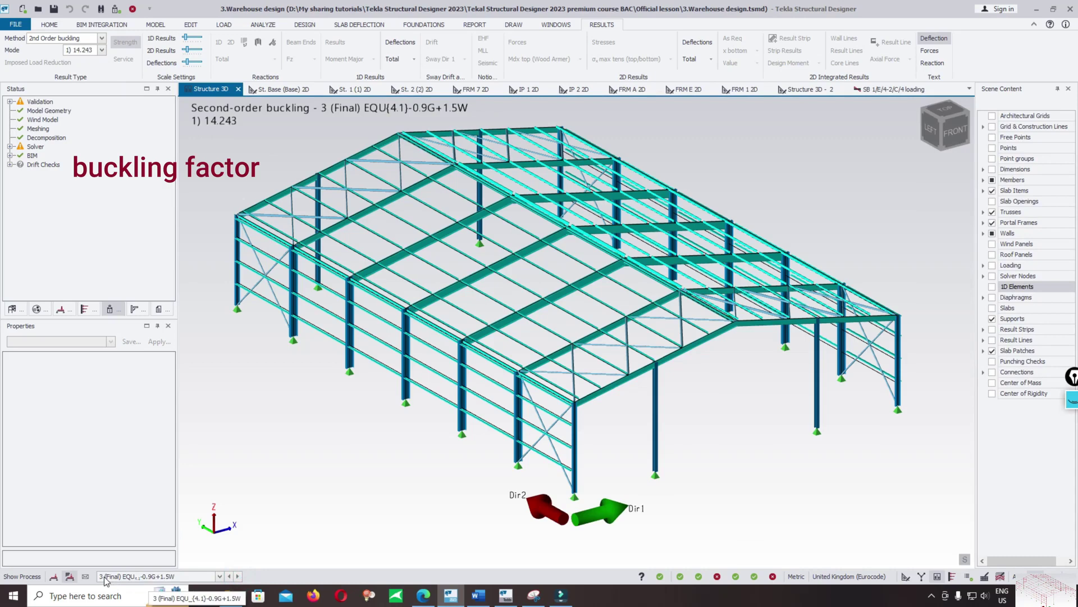
{"action": "left_click", "coordinate": [99, 50]}
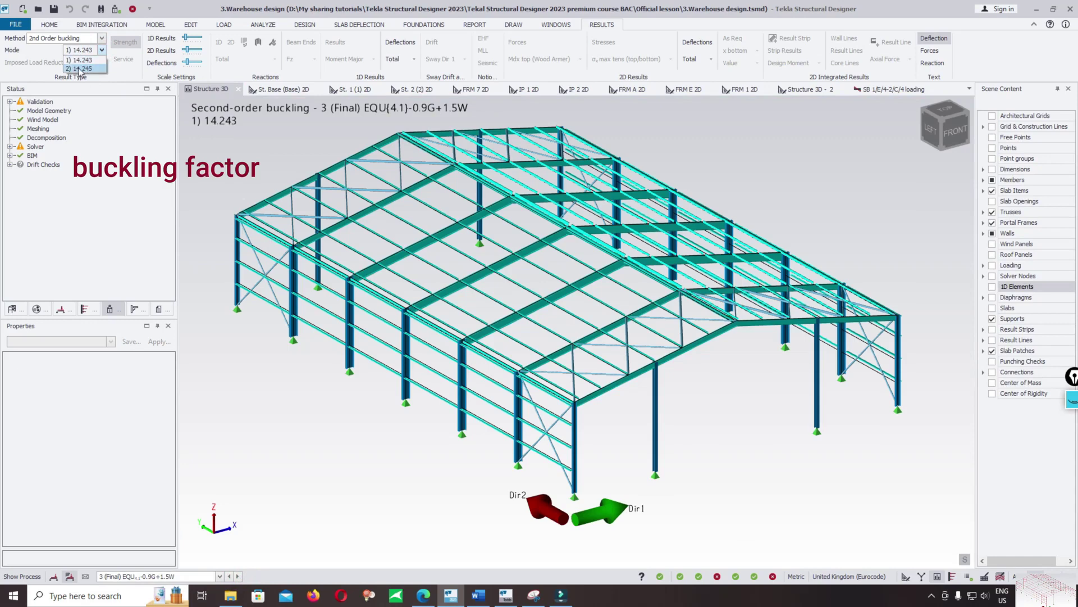
{"action": "left_click", "coordinate": [125, 75]}
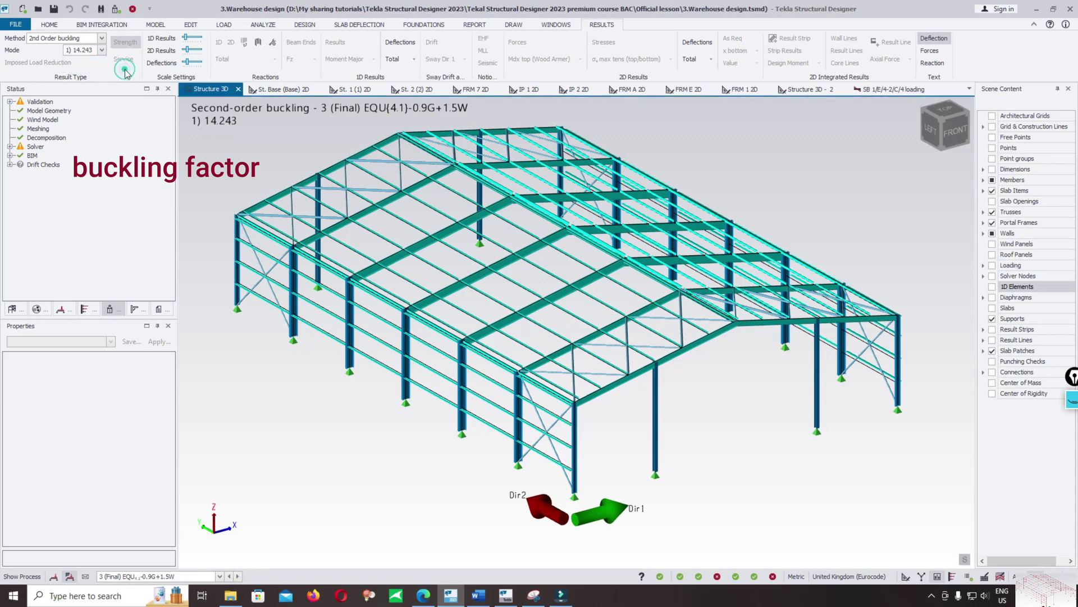
Show the buckled member deflections and exaggerate the deflection scale.
{"action": "left_click", "coordinate": [402, 48]}
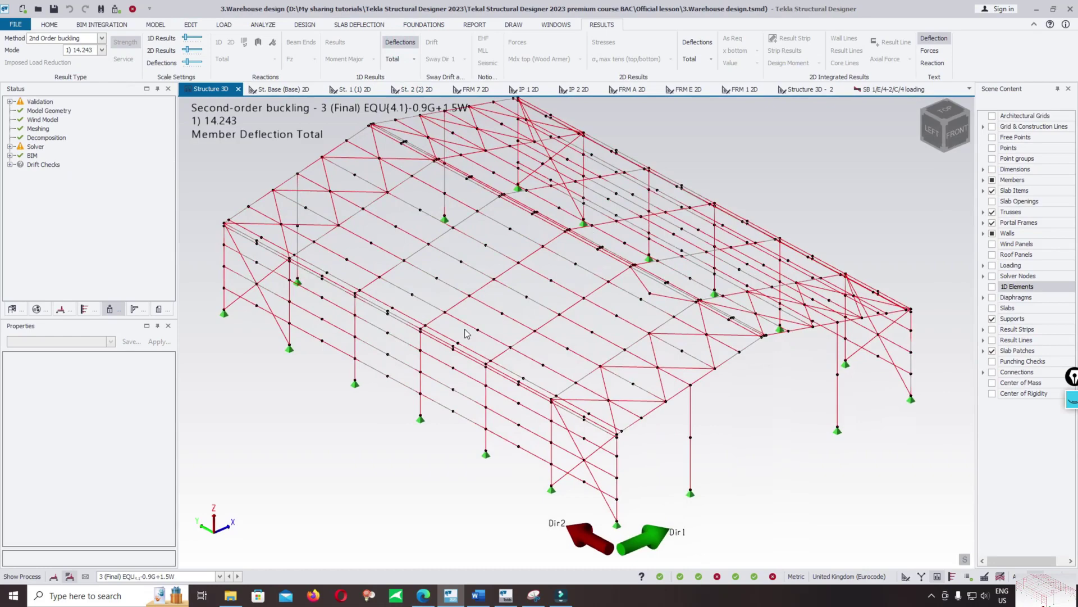
{"action": "middle_click_drag", "start_coordinate": [562, 164], "coordinate": [597, 227]}
{"action": "right_click_drag", "start_coordinate": [597, 227], "coordinate": [512, 249]}
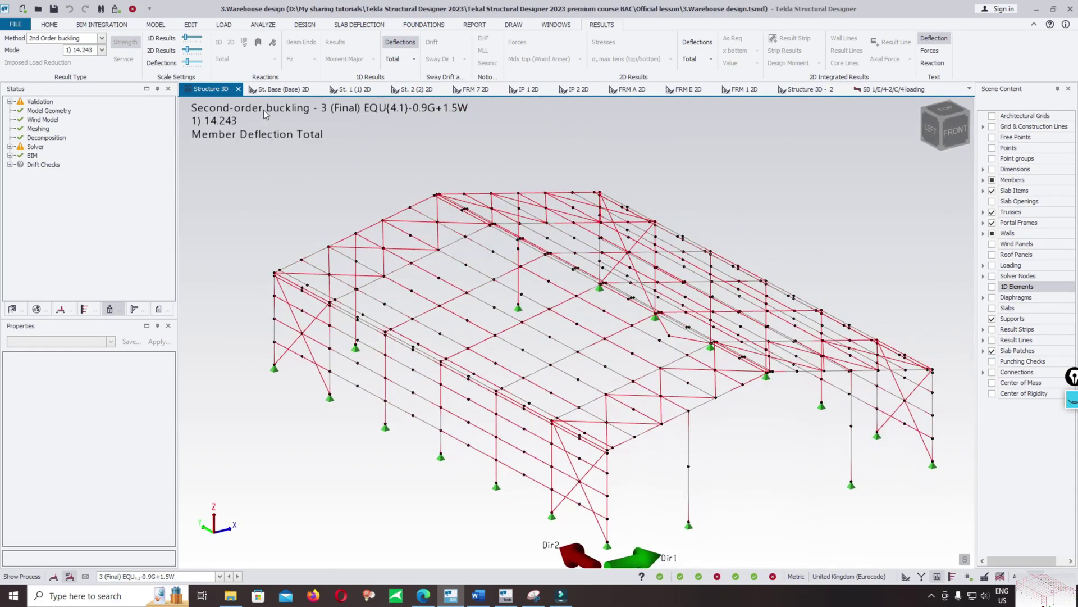
{"action": "left_click", "coordinate": [192, 62]}
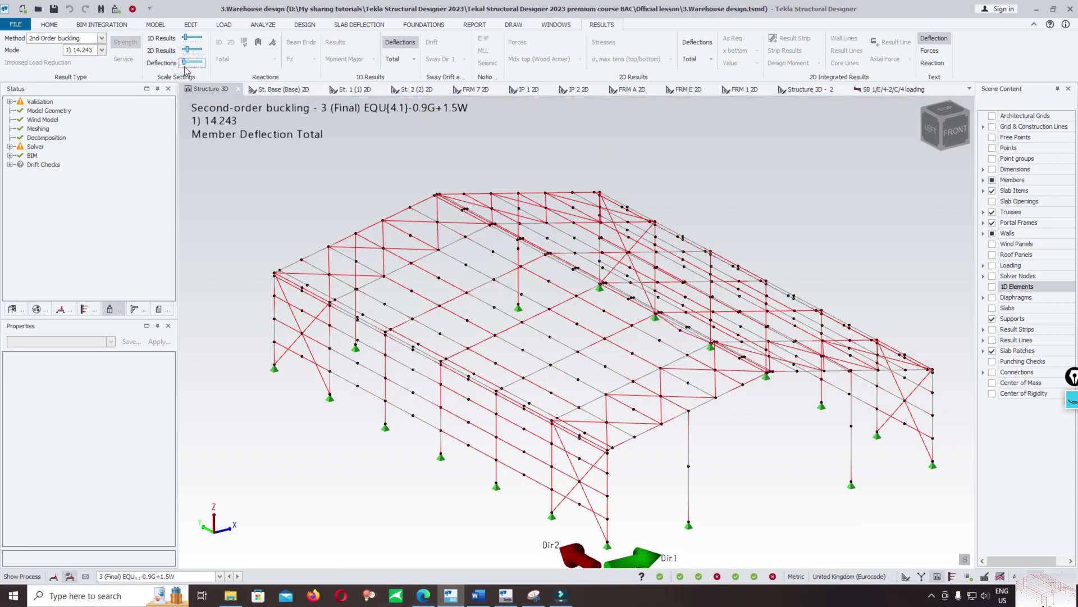
{"action": "left_click_drag", "start_coordinate": [185, 67], "coordinate": [191, 68]}
Switch to STR combination 1 and step through its buckling modes, including mode 3 at 1.379.
{"action": "left_click", "coordinate": [123, 577]}
{"action": "left_click", "coordinate": [130, 550]}
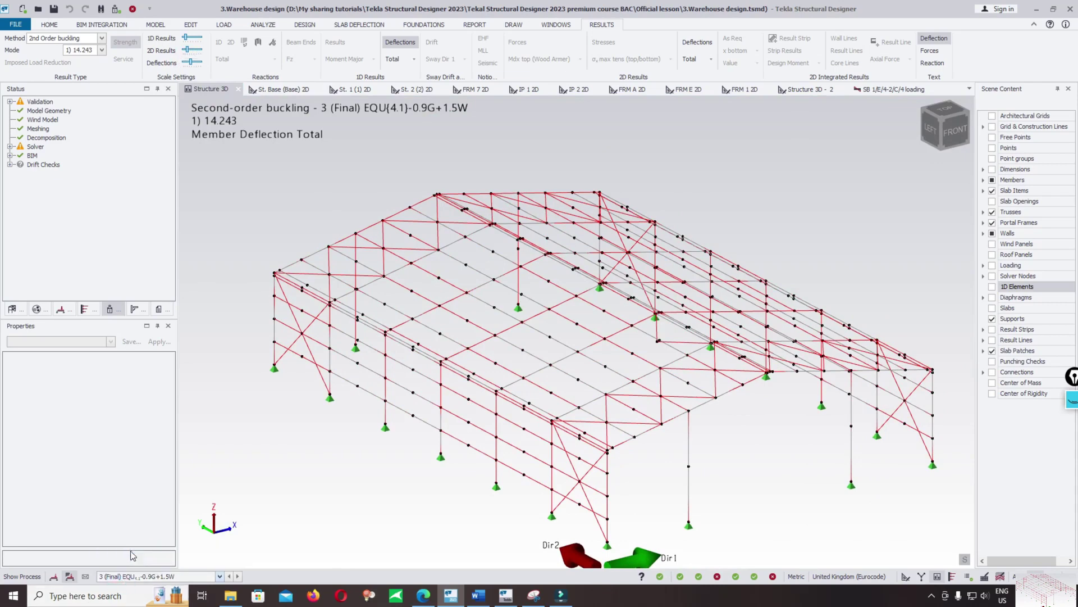
{"action": "left_click", "coordinate": [99, 50]}
{"action": "left_click", "coordinate": [80, 62]}
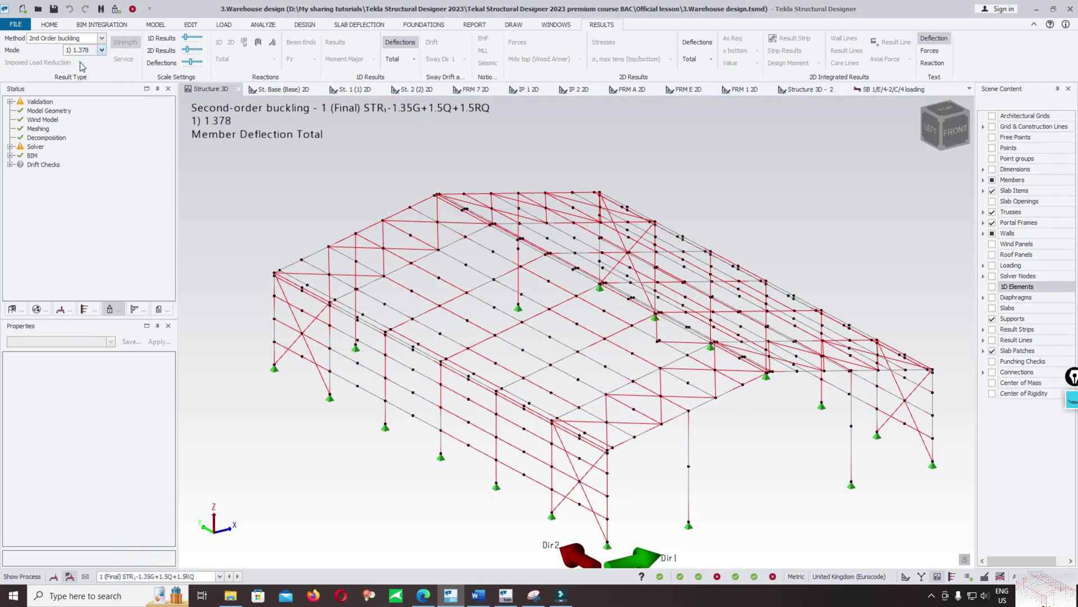
{"action": "left_click_drag", "start_coordinate": [190, 61], "coordinate": [164, 72]}
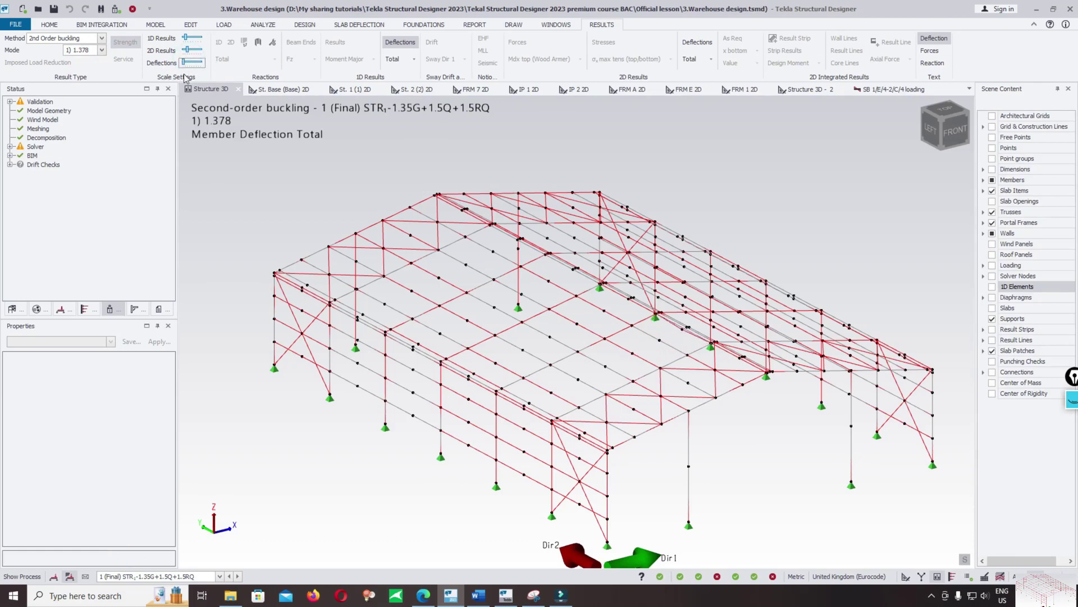
{"action": "left_click", "coordinate": [101, 50]}
{"action": "left_click", "coordinate": [81, 75]}
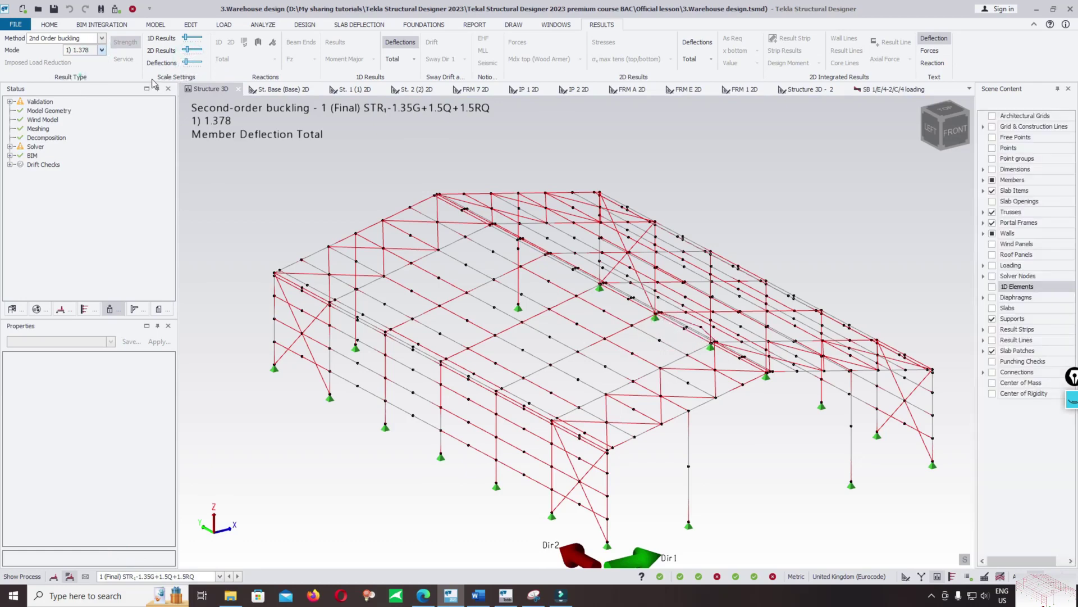
{"action": "left_click", "coordinate": [190, 62]}
{"action": "left_click", "coordinate": [102, 50]}
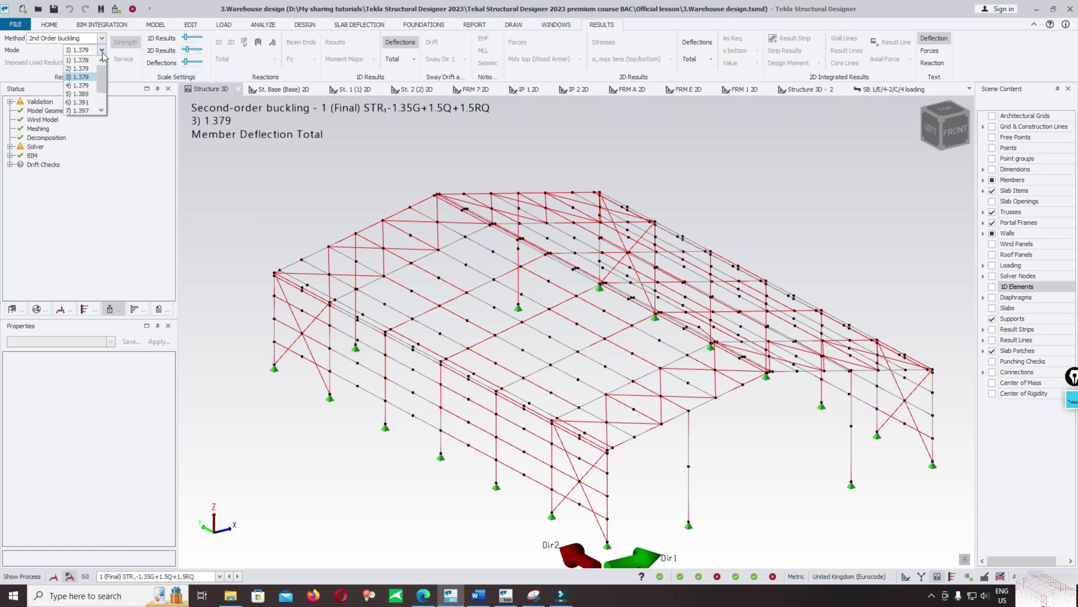
{"action": "left_click", "coordinate": [88, 63]}
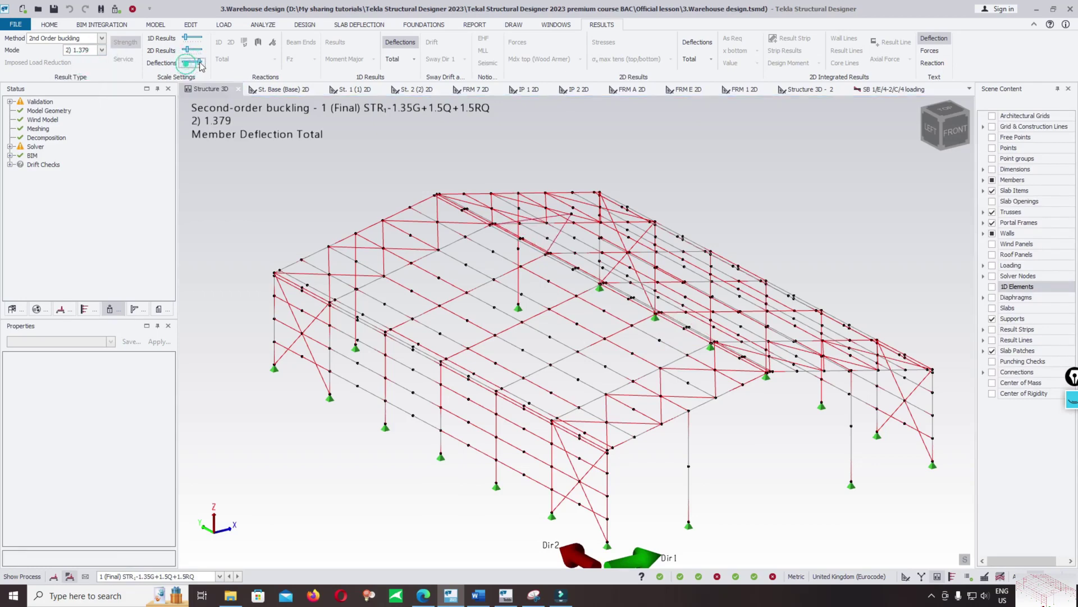
{"action": "left_click", "coordinate": [100, 50]}
{"action": "left_click", "coordinate": [90, 96]}
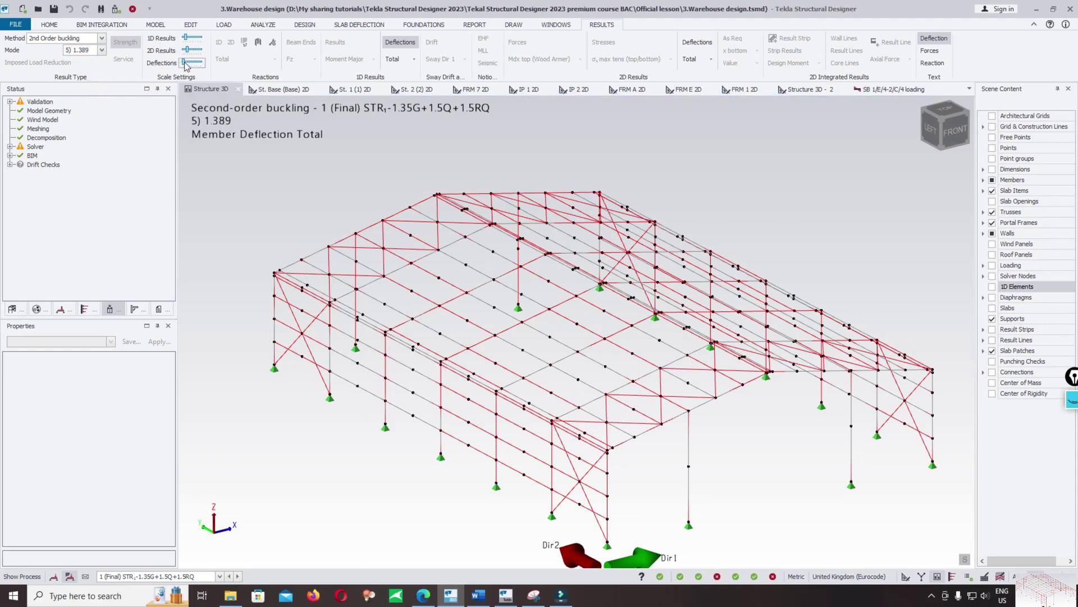
{"action": "left_click_drag", "start_coordinate": [184, 63], "coordinate": [199, 63]}
Return to EQU combination 3 and show buckling mode 2, factor 14.245.
{"action": "left_click", "coordinate": [197, 577]}
{"action": "left_click", "coordinate": [167, 554]}
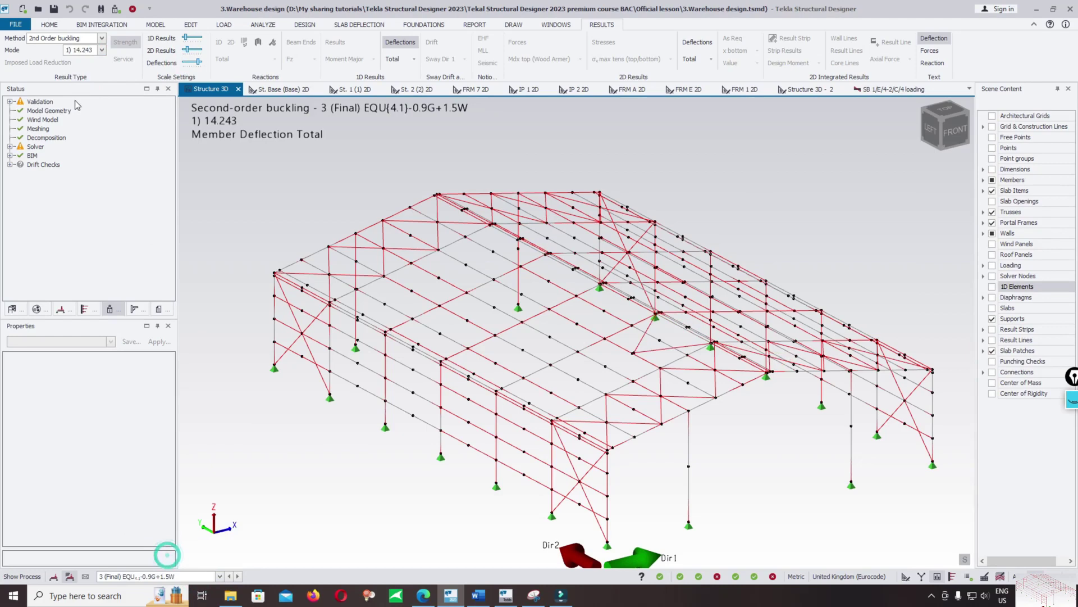
{"action": "left_click", "coordinate": [198, 63]}
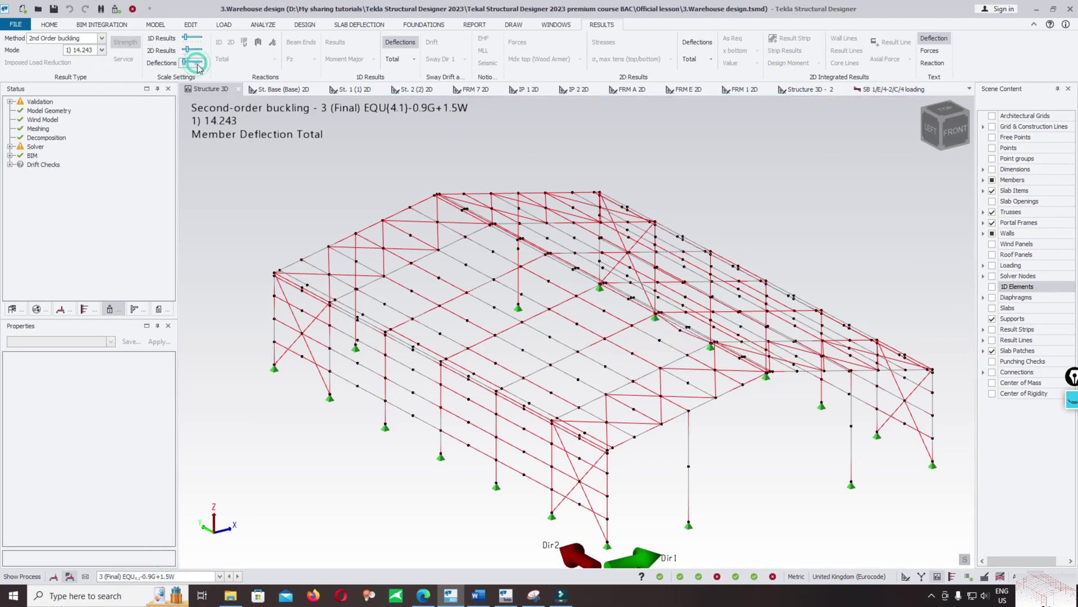
{"action": "left_click", "coordinate": [97, 51]}
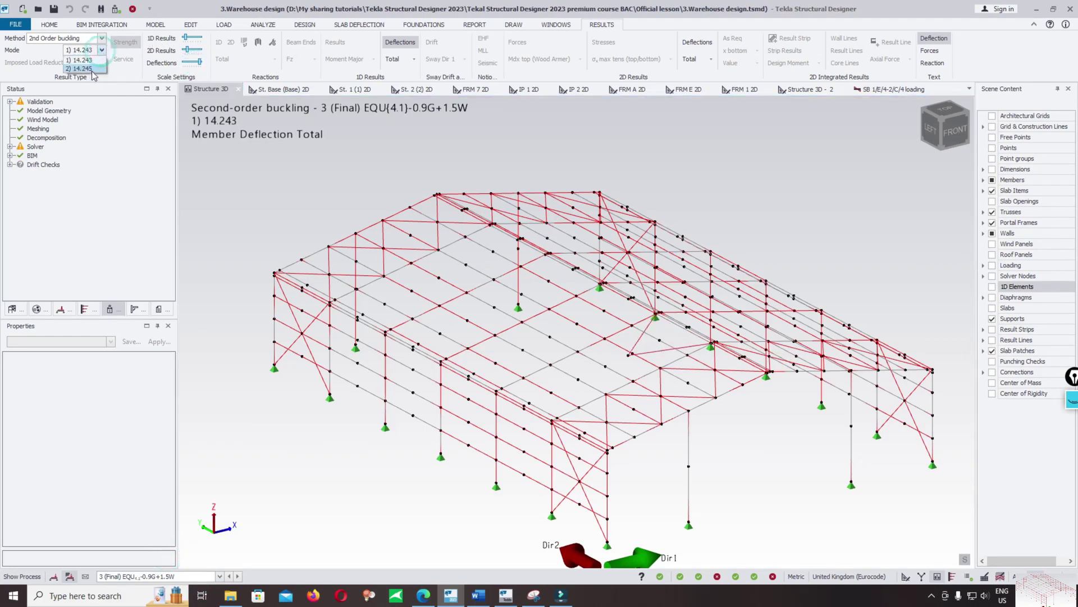
{"action": "left_click", "coordinate": [92, 68]}
Reduce the buckled-shape magnification and orbit to view the frame's left side.
{"action": "left_click_drag", "start_coordinate": [199, 63], "coordinate": [184, 64]}
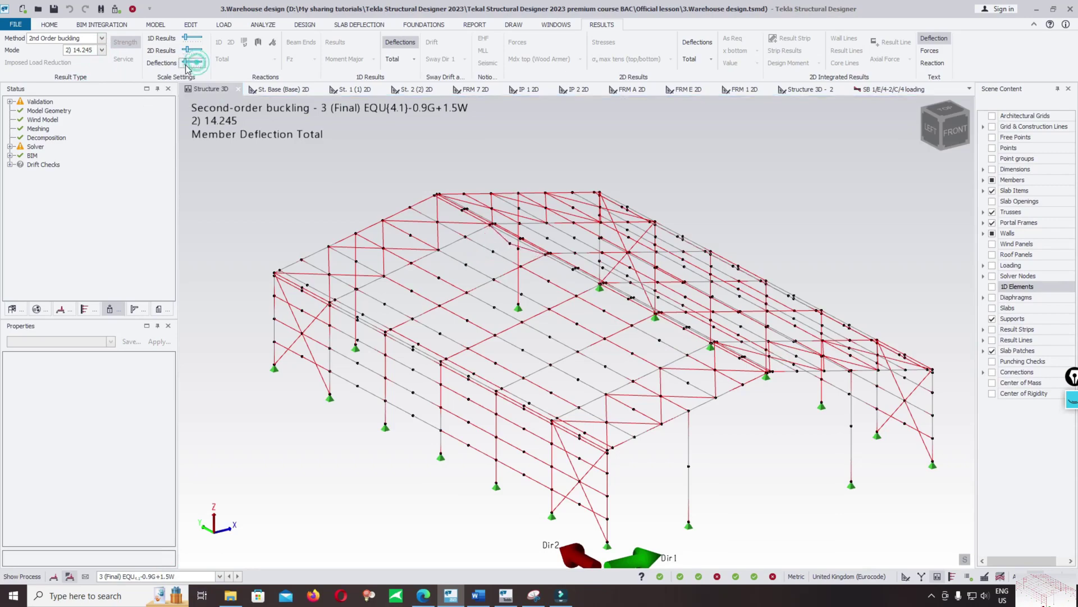
{"action": "right_click_drag", "start_coordinate": [551, 255], "coordinate": [421, 273]}
{"action": "scroll", "coordinate": [422, 276], "scroll_direction": "up", "scroll_amount": 5}
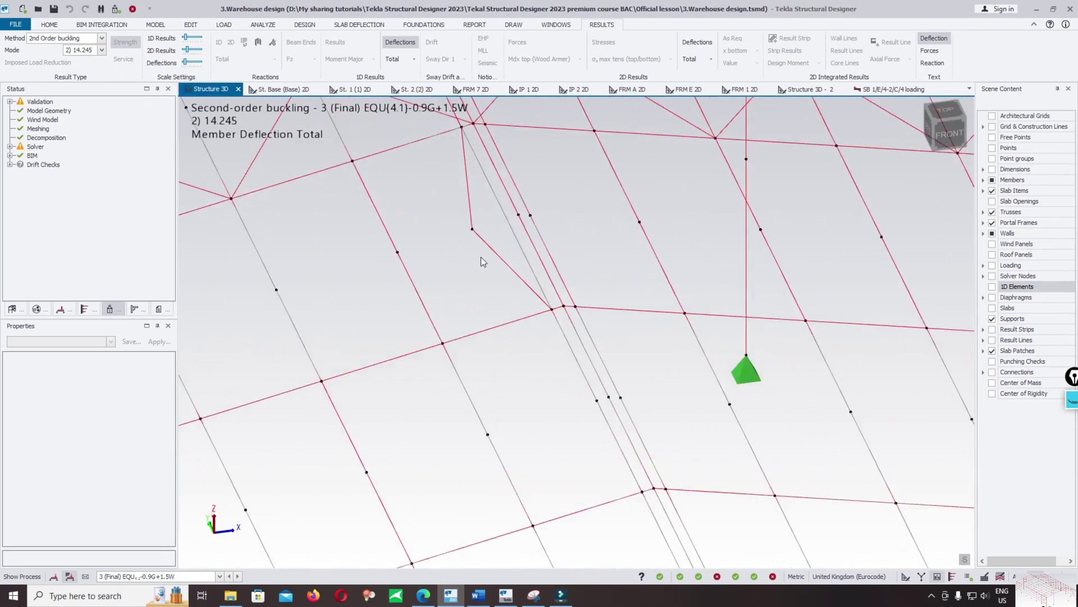
{"action": "scroll", "coordinate": [481, 258], "scroll_direction": "down", "scroll_amount": 5}
{"action": "right_click_drag", "start_coordinate": [499, 444], "coordinate": [534, 441]}
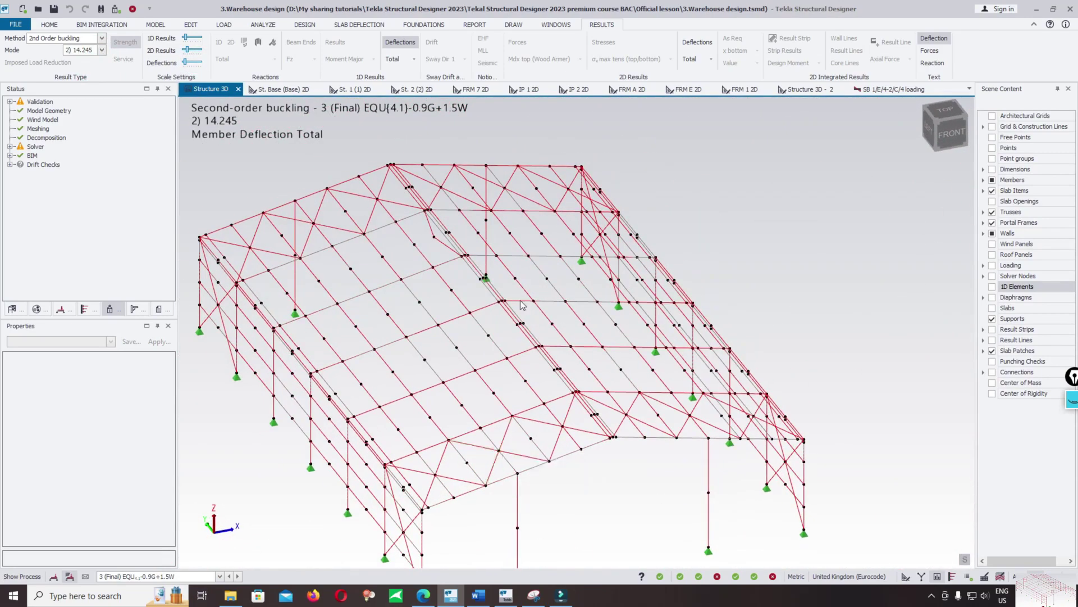
{"action": "middle_click_drag", "start_coordinate": [486, 303], "coordinate": [544, 253]}
{"action": "scroll", "coordinate": [613, 362], "scroll_direction": "up", "scroll_amount": 3}
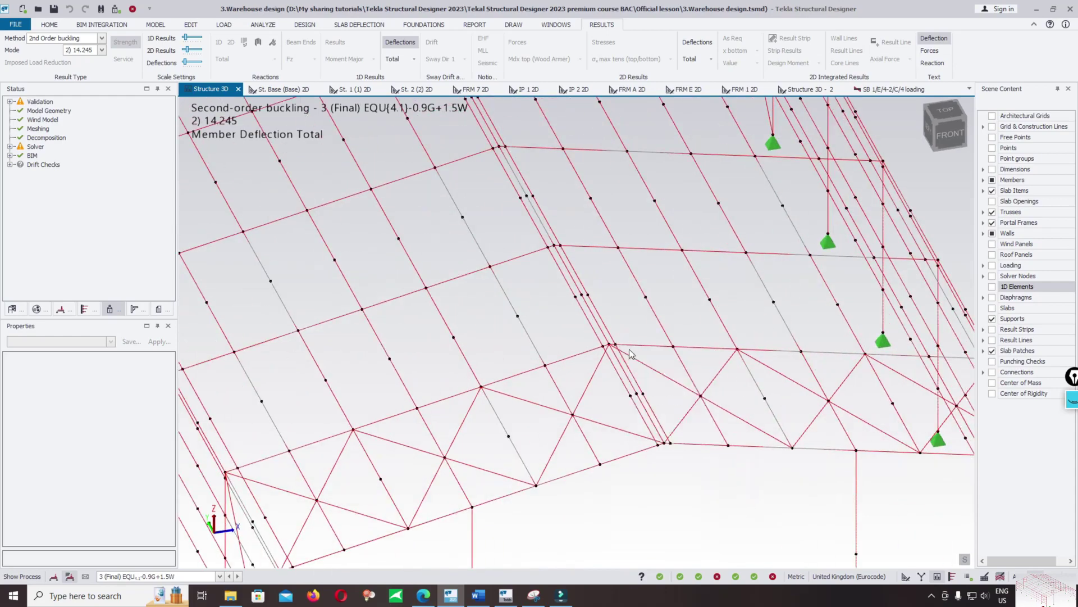
{"action": "scroll", "coordinate": [537, 200], "scroll_direction": "down", "scroll_amount": 2}
{"action": "scroll", "coordinate": [536, 200], "scroll_direction": "up", "scroll_amount": 5}
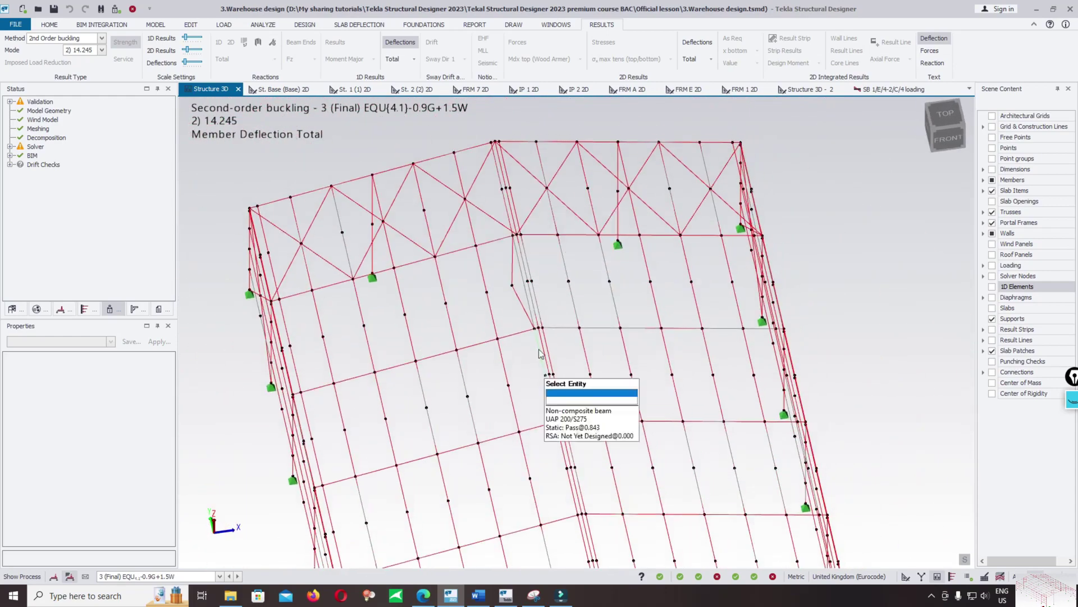
{"action": "scroll", "coordinate": [516, 208], "scroll_direction": "down", "scroll_amount": 8}
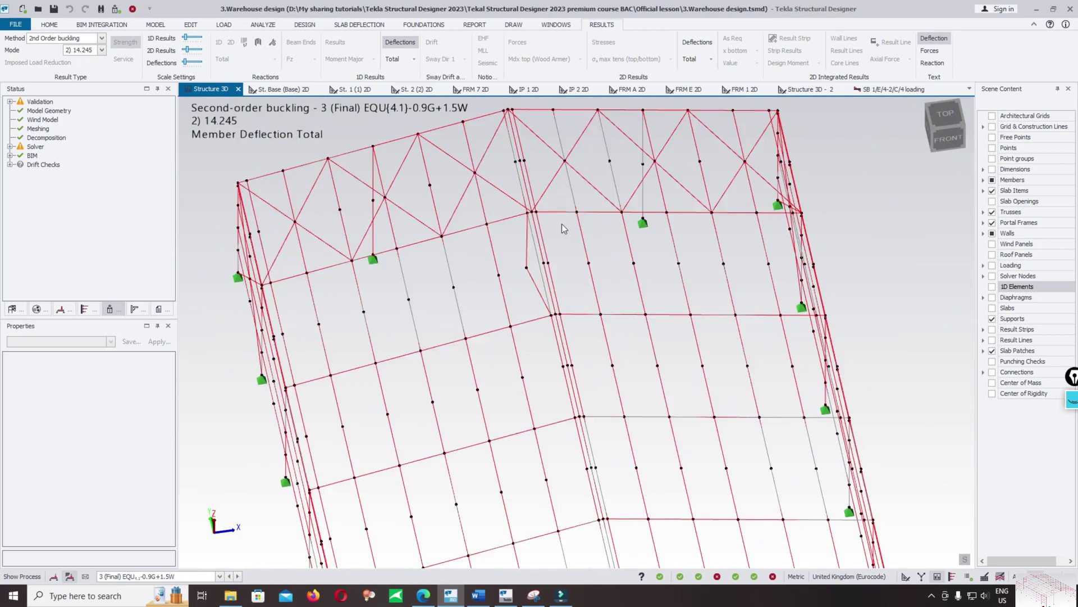
{"action": "scroll", "coordinate": [597, 359], "scroll_direction": "up", "scroll_amount": 3}
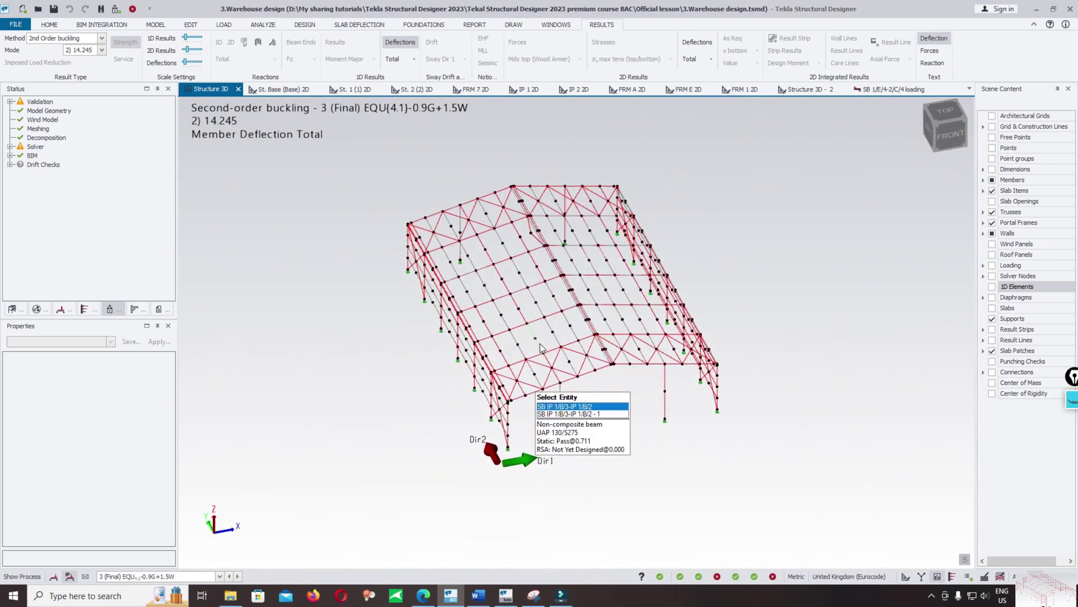
{"action": "left_click", "coordinate": [101, 50]}
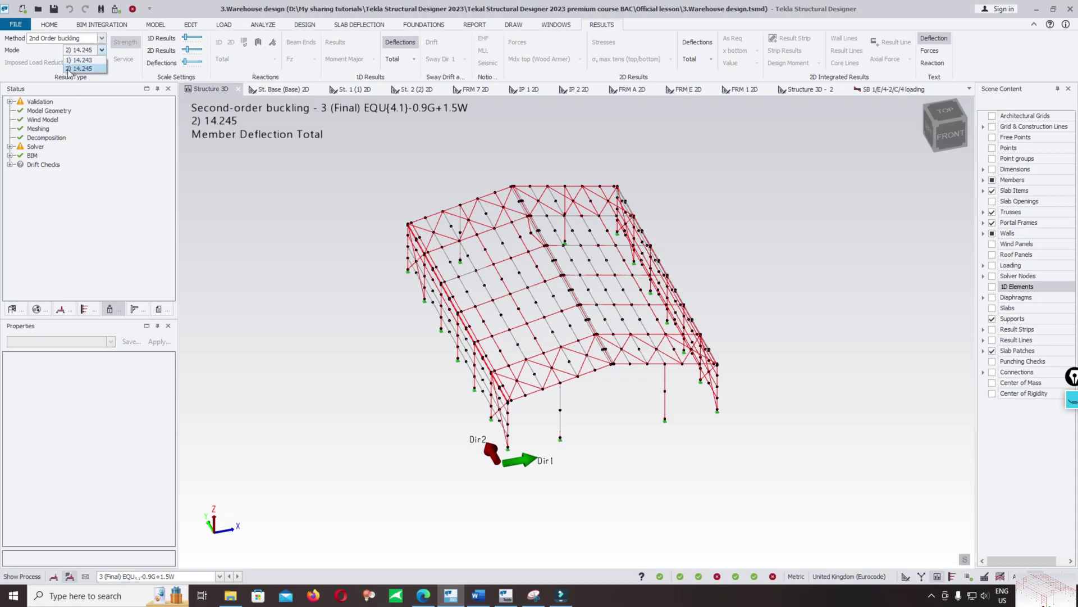
Switch to STR combination 1 showing buckling mode 2, factor 1.379.
{"action": "left_click", "coordinate": [110, 72]}
{"action": "left_click", "coordinate": [106, 577]}
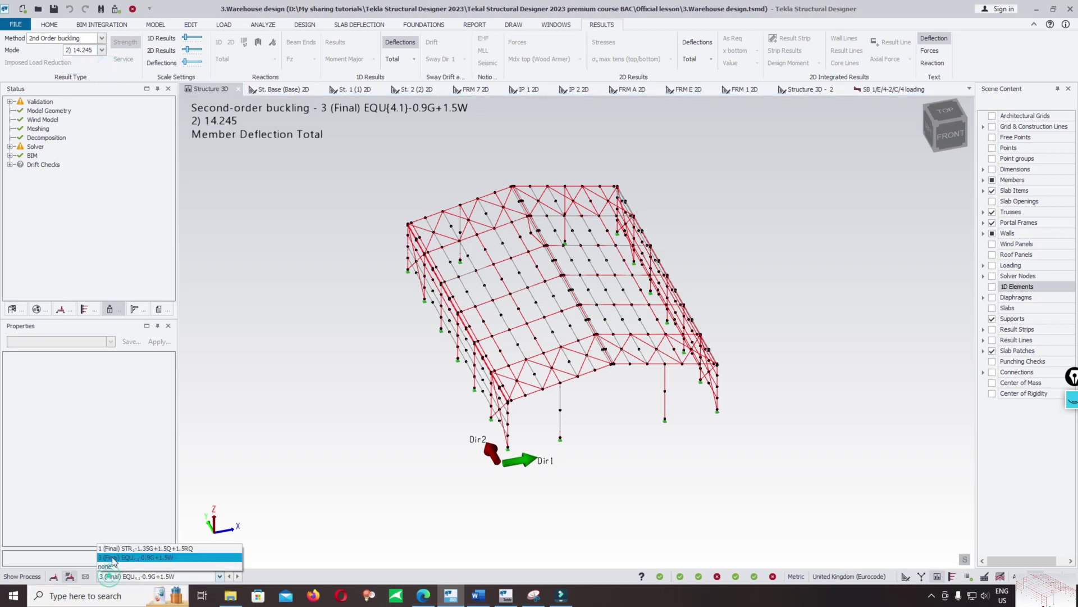
{"action": "left_click", "coordinate": [115, 547]}
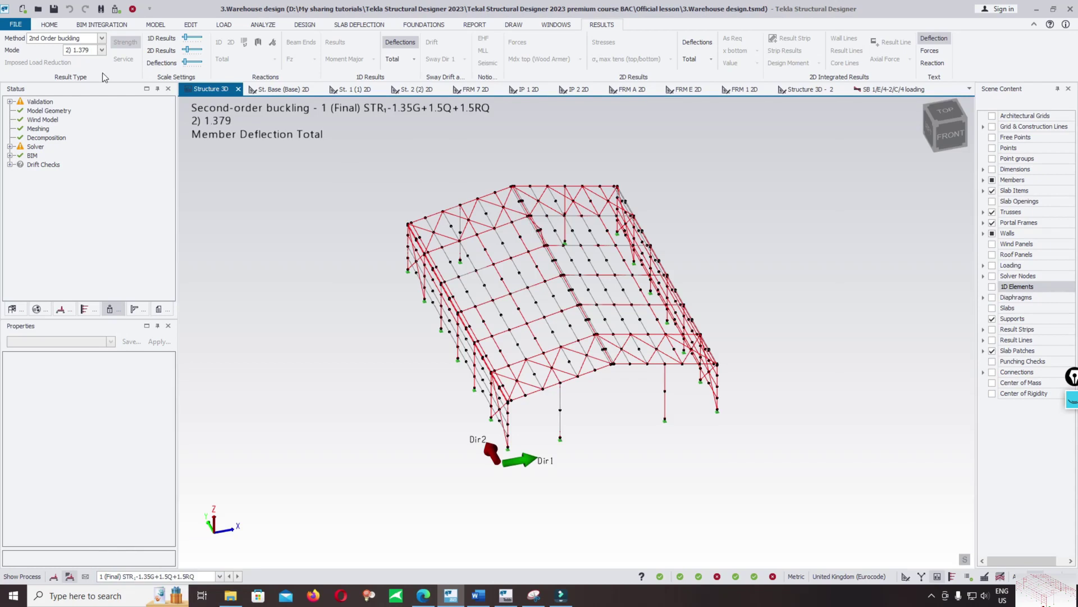
{"action": "left_click", "coordinate": [101, 50]}
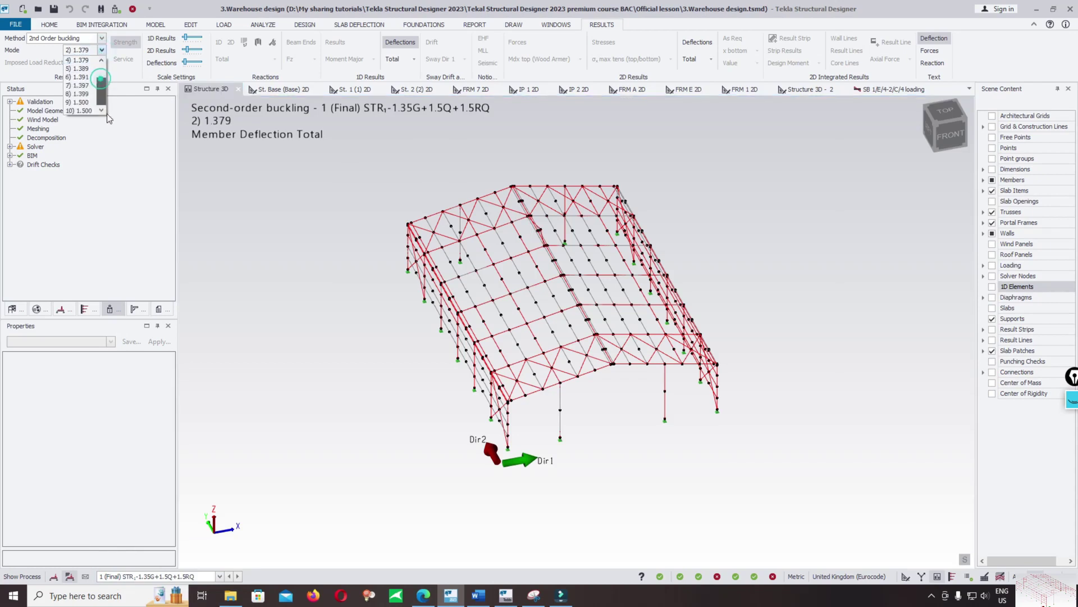
{"action": "left_click", "coordinate": [123, 67]}
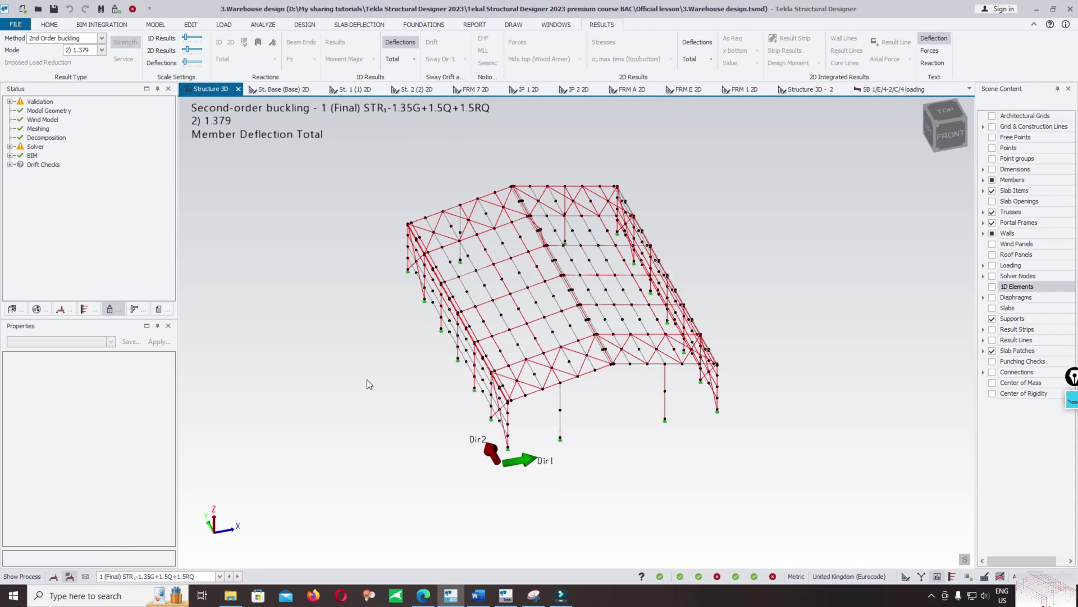
Orbit and zoom around the frame to inspect the buckled shape, including the far gable.
{"action": "right_click_drag", "start_coordinate": [311, 396], "coordinate": [369, 384]}
{"action": "scroll", "coordinate": [474, 258], "scroll_direction": "up", "scroll_amount": 3}
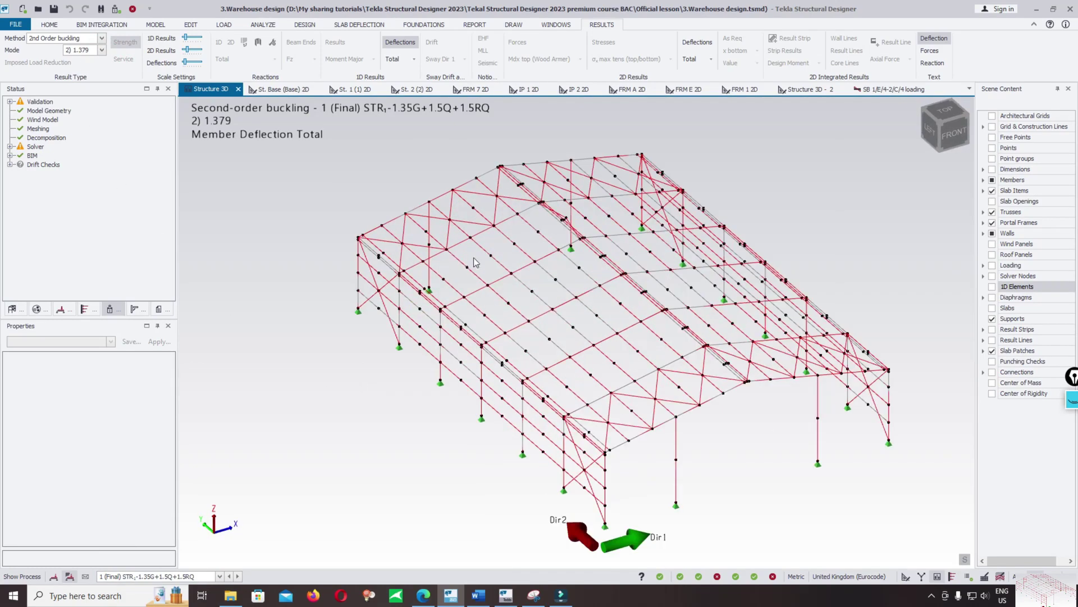
{"action": "right_click_drag", "start_coordinate": [716, 482], "coordinate": [615, 374]}
{"action": "scroll", "coordinate": [596, 199], "scroll_direction": "up", "scroll_amount": 2}
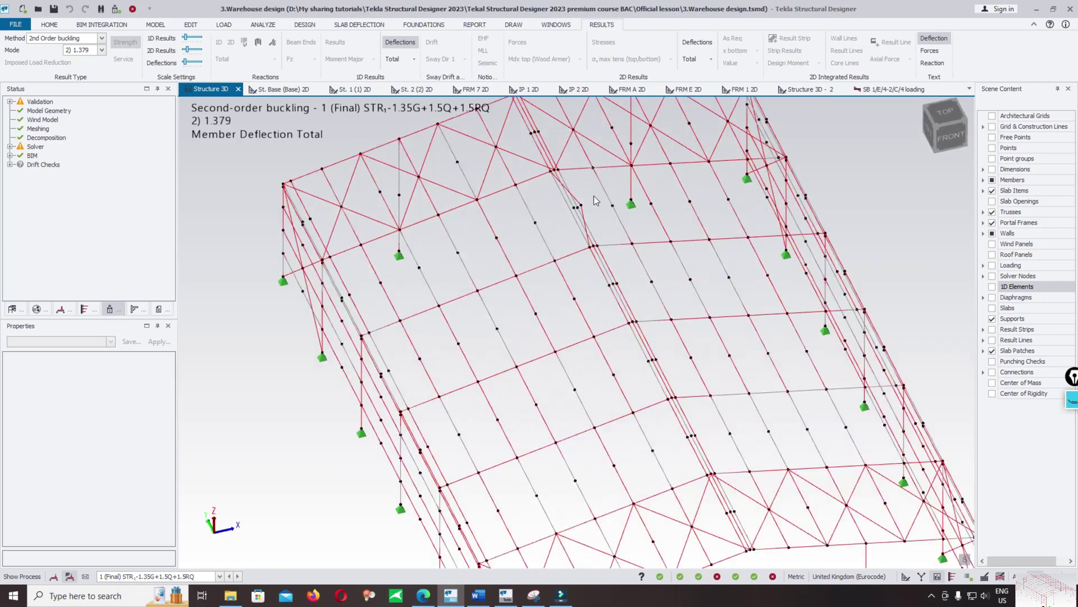
{"action": "scroll", "coordinate": [598, 210], "scroll_direction": "down", "scroll_amount": 5}
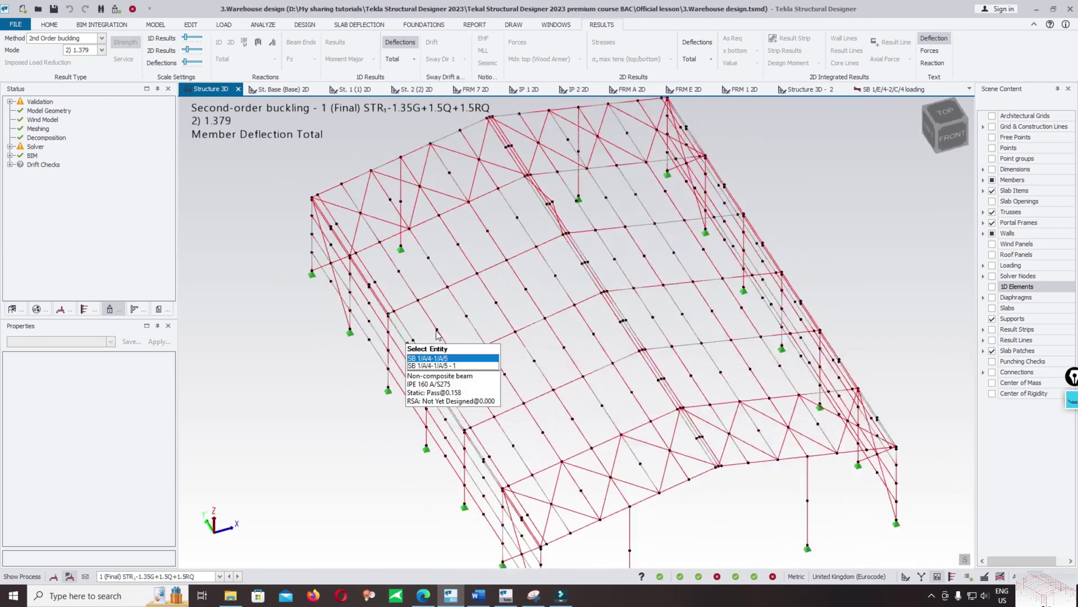
{"action": "right_click_drag", "start_coordinate": [437, 335], "coordinate": [517, 210]}
{"action": "scroll", "coordinate": [517, 207], "scroll_direction": "up", "scroll_amount": 3}
{"action": "scroll", "coordinate": [517, 207], "scroll_direction": "down", "scroll_amount": 4}
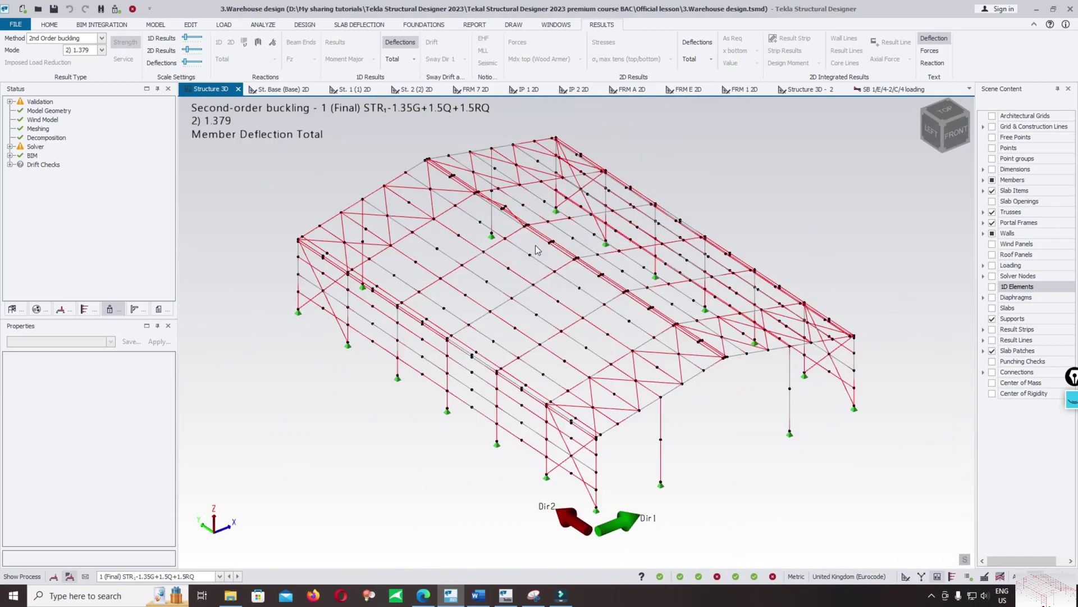
{"action": "middle_click_drag", "start_coordinate": [536, 250], "coordinate": [534, 182]}
{"action": "scroll", "coordinate": [535, 182], "scroll_direction": "up", "scroll_amount": 3}
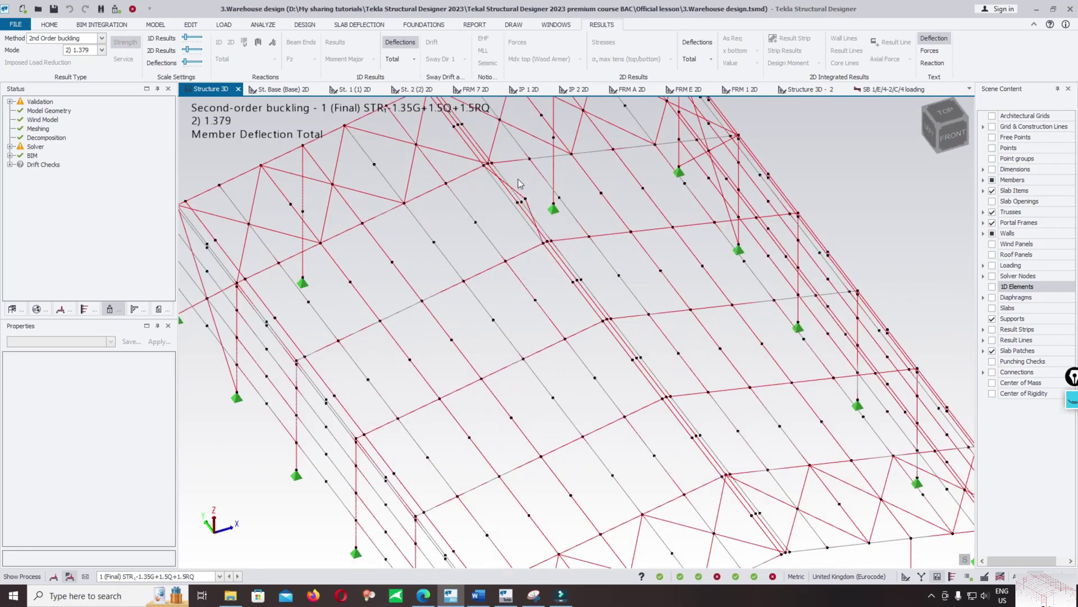
{"action": "scroll", "coordinate": [518, 178], "scroll_direction": "down", "scroll_amount": 3}
{"action": "right_click_drag", "start_coordinate": [523, 247], "coordinate": [557, 324]}
{"action": "scroll", "coordinate": [556, 324], "scroll_direction": "up", "scroll_amount": 3}
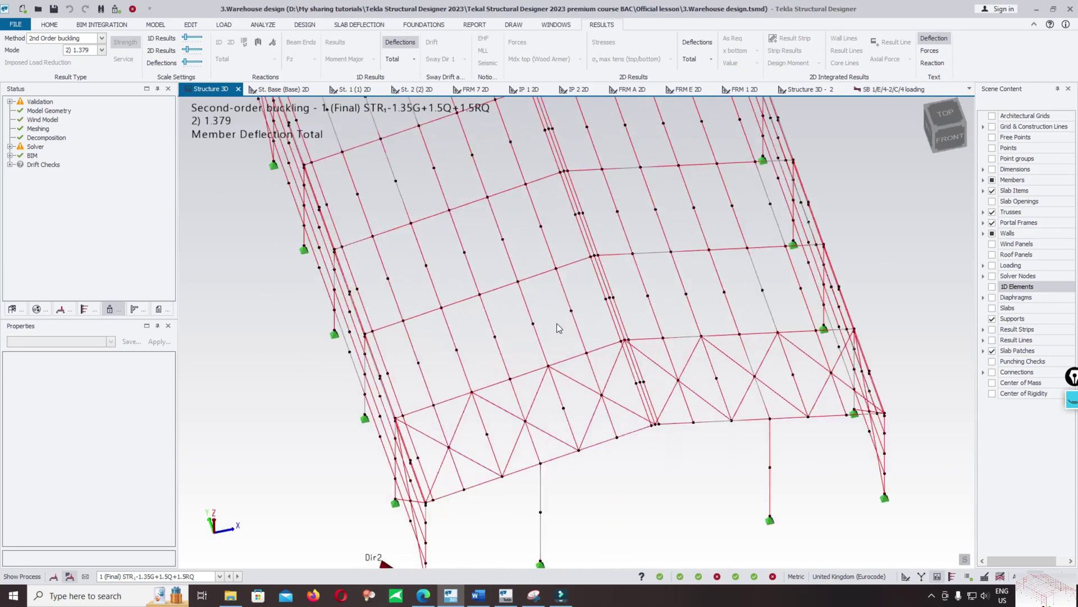
{"action": "middle_click_drag", "start_coordinate": [550, 188], "coordinate": [592, 375]}
{"action": "right_click_drag", "start_coordinate": [540, 275], "coordinate": [595, 260]}
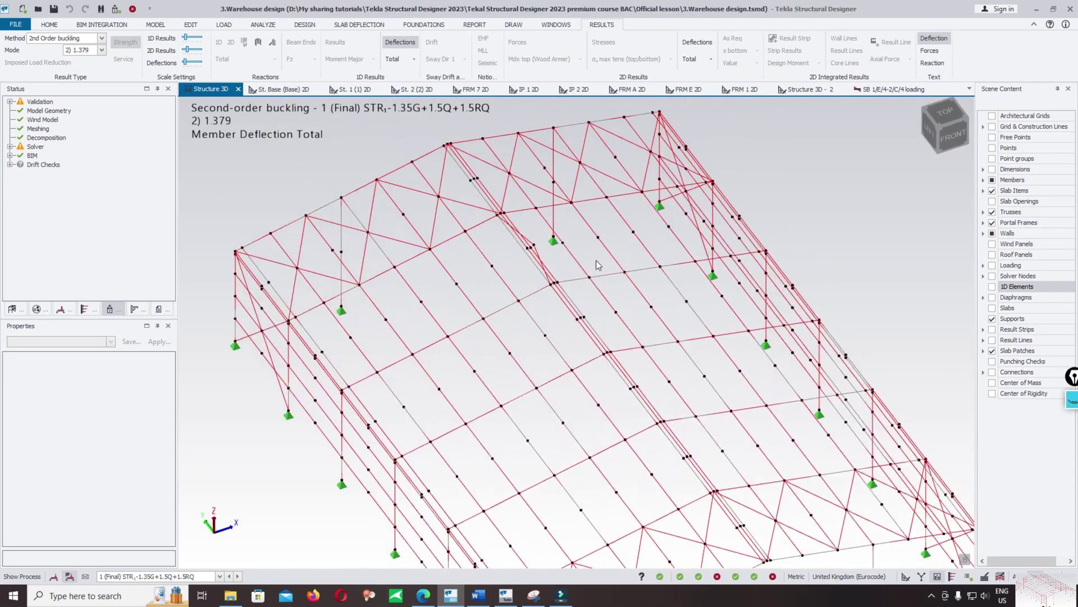
{"action": "scroll", "coordinate": [517, 255], "scroll_direction": "up", "scroll_amount": 4}
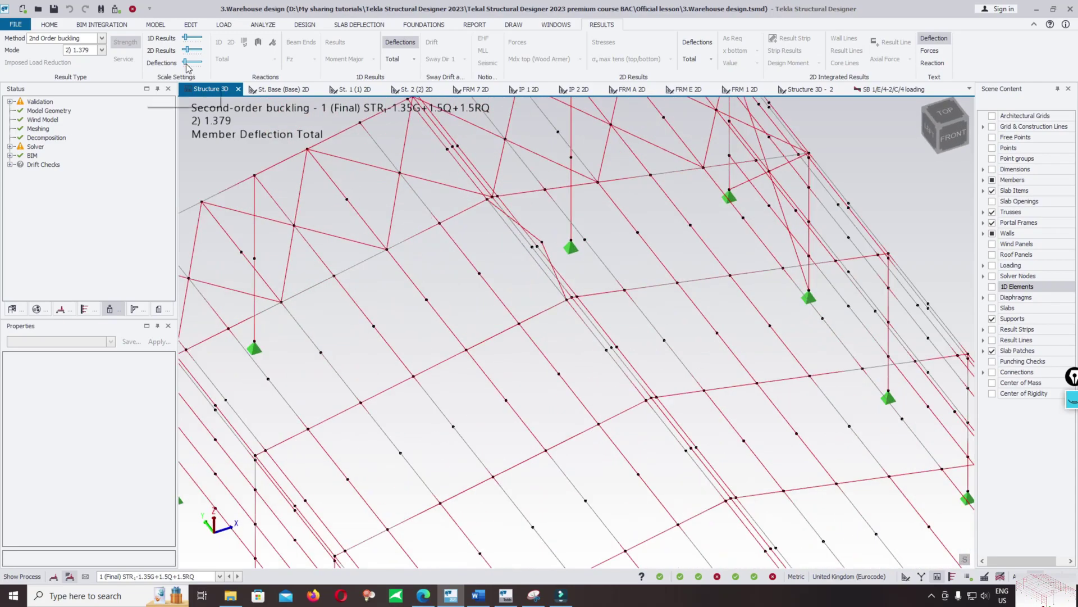
Increase the buckling deflection exaggeration and zoom out to see the whole frame.
{"action": "mouse_move", "coordinate": [185, 63]}
{"action": "left_mouse_down"}
{"action": "mouse_move", "coordinate": [184, 77]}
{"action": "mouse_move", "coordinate": [186, 64]}
{"action": "left_mouse_up"}
{"action": "scroll", "coordinate": [483, 182], "scroll_direction": "down", "scroll_amount": 3}
{"action": "scroll", "coordinate": [535, 157], "scroll_direction": "down", "scroll_amount": 4}
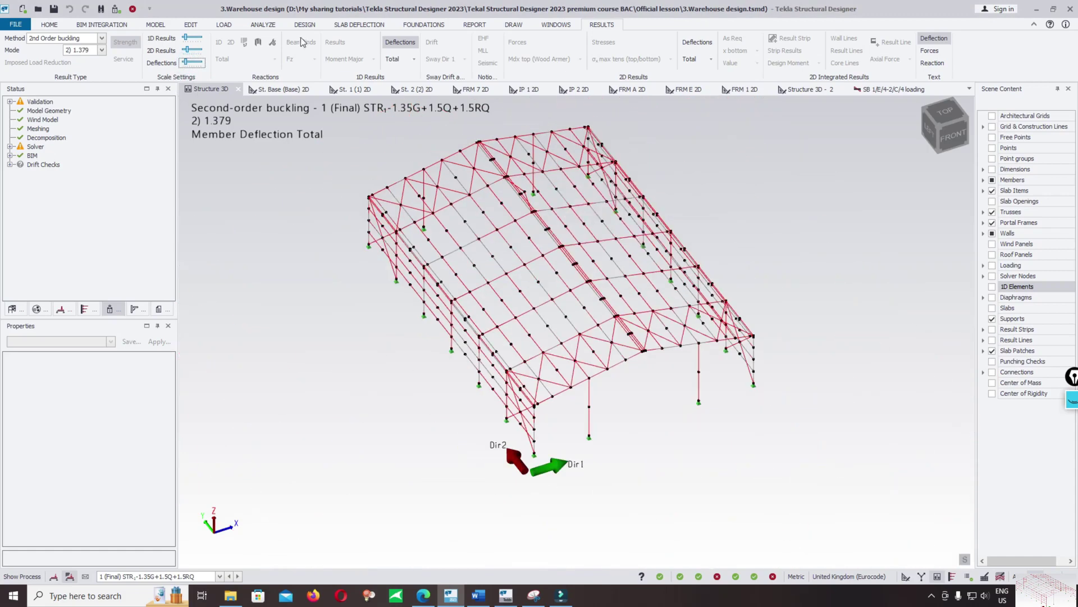
Open the Model & Results solver data tables with 2nd Order Buckling as the result type.
{"action": "left_click", "coordinate": [275, 27]}
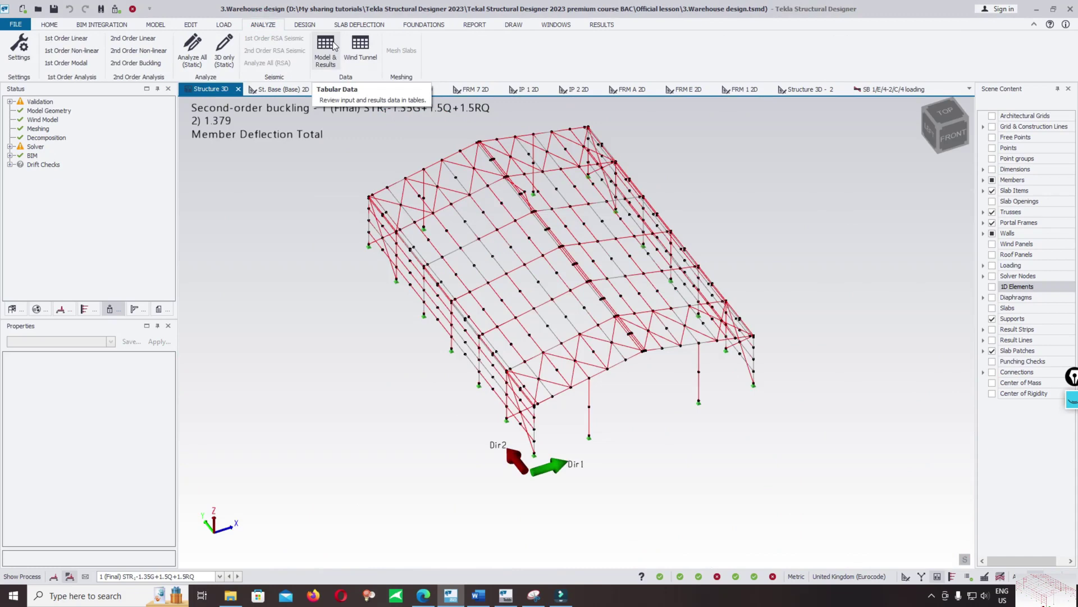
{"action": "left_click", "coordinate": [326, 54]}
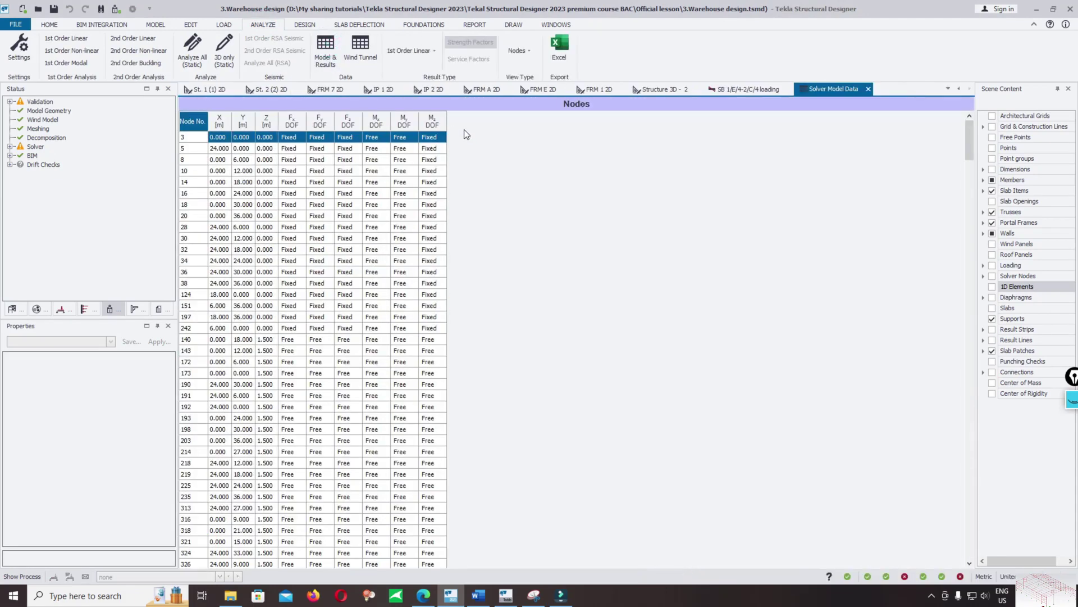
{"action": "left_click", "coordinate": [519, 50]}
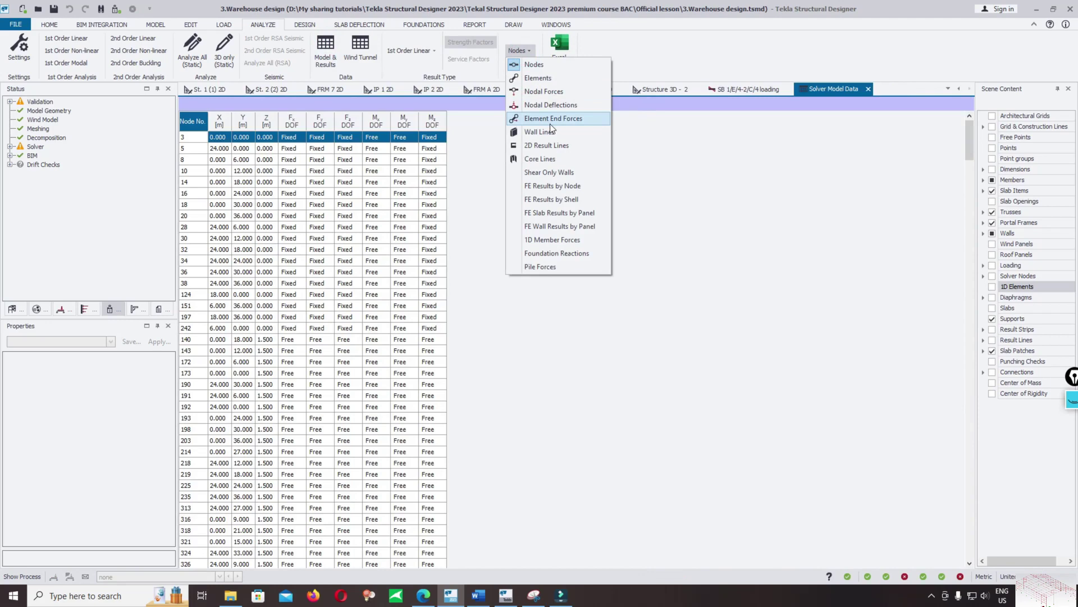
{"action": "left_click", "coordinate": [414, 52]}
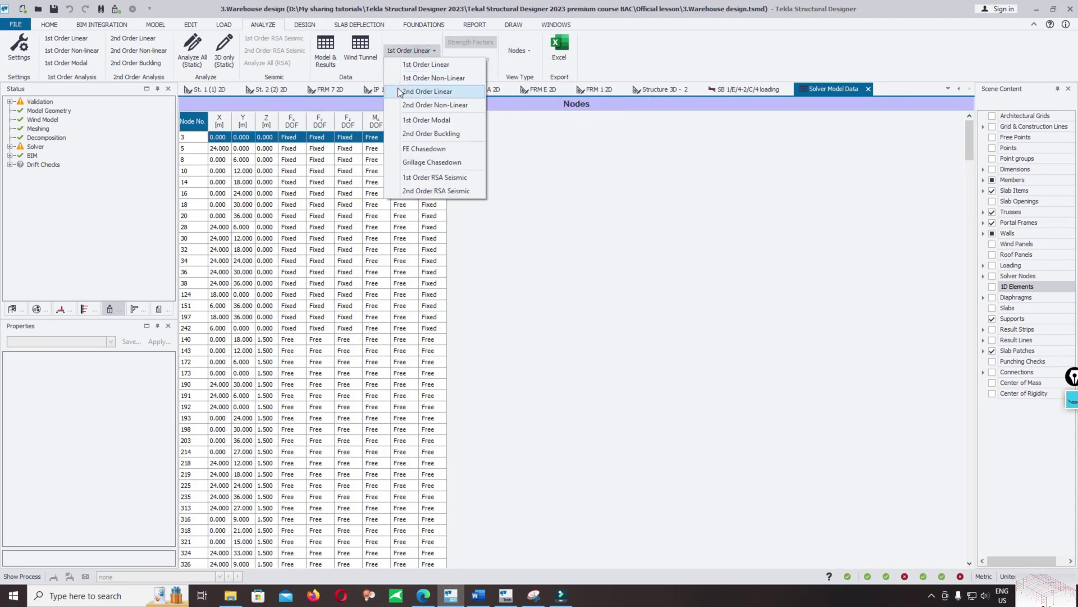
{"action": "left_click", "coordinate": [401, 137]}
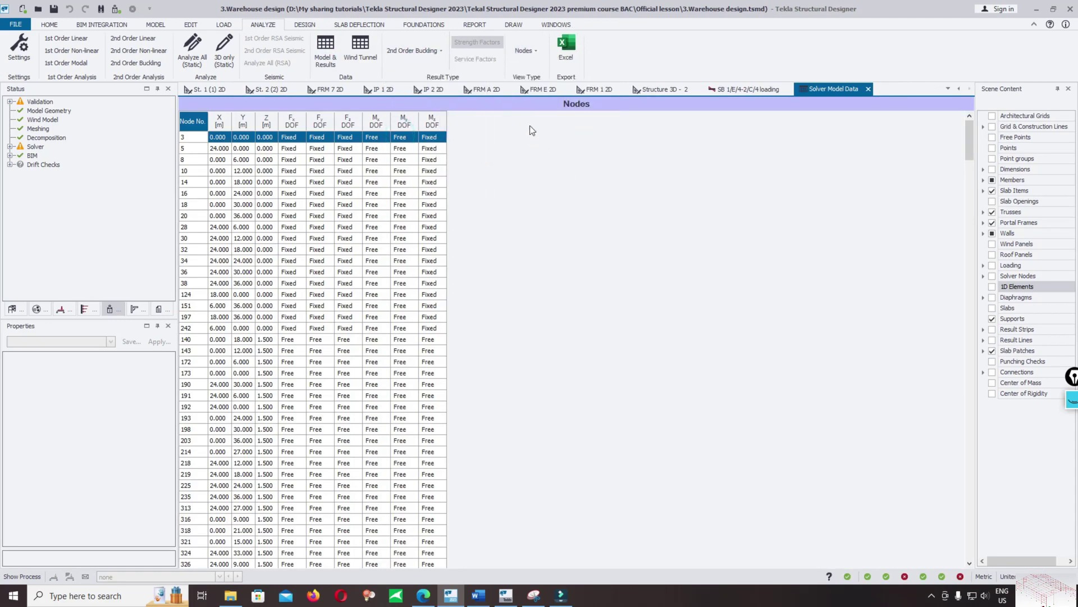
{"action": "left_click", "coordinate": [535, 51]}
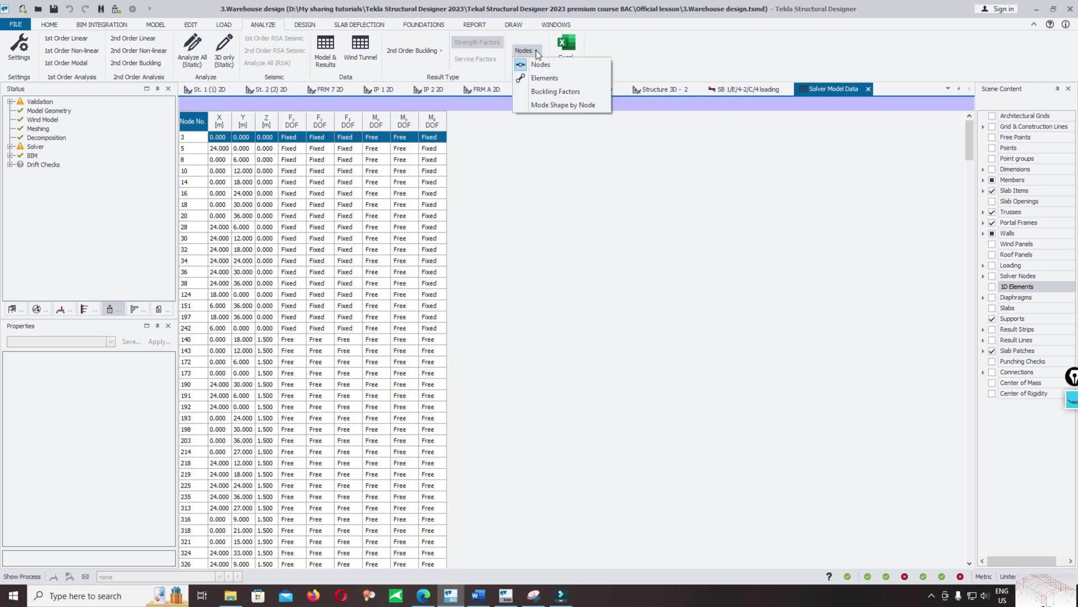
Show the Buckling Factors table for combination 1, STR 1.35G+1.5Q+1.5RQ.
{"action": "left_click", "coordinate": [554, 91]}
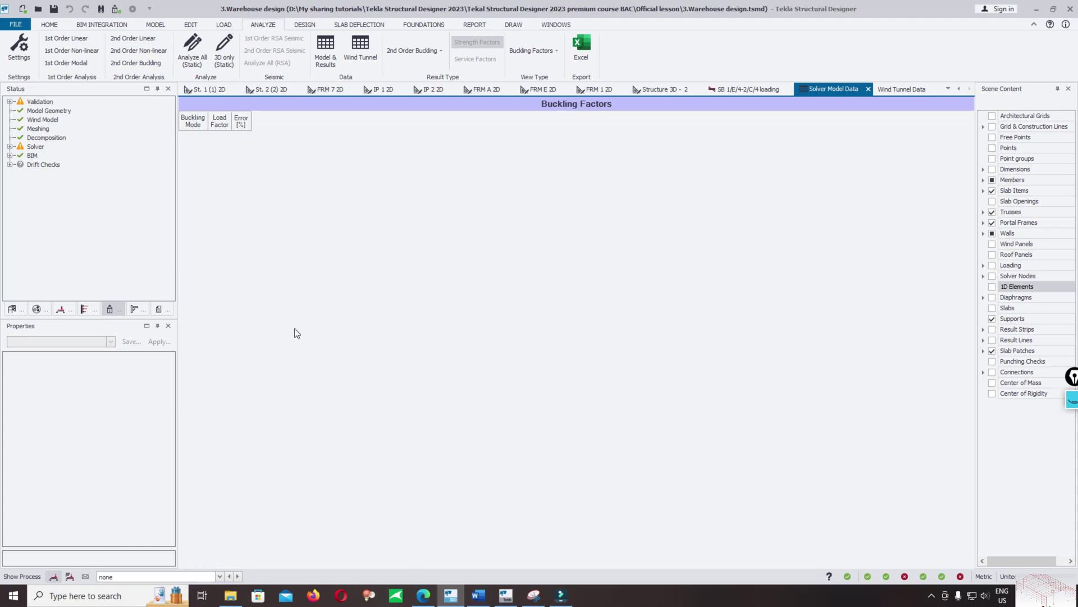
{"action": "left_click", "coordinate": [128, 578]}
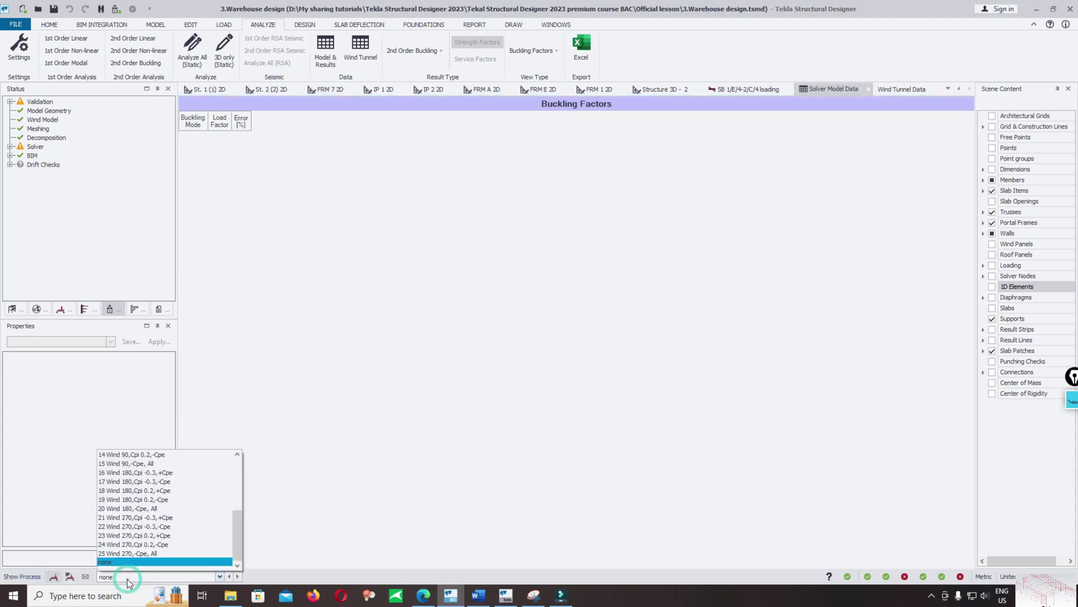
{"action": "left_click", "coordinate": [66, 577]}
{"action": "left_click", "coordinate": [135, 577]}
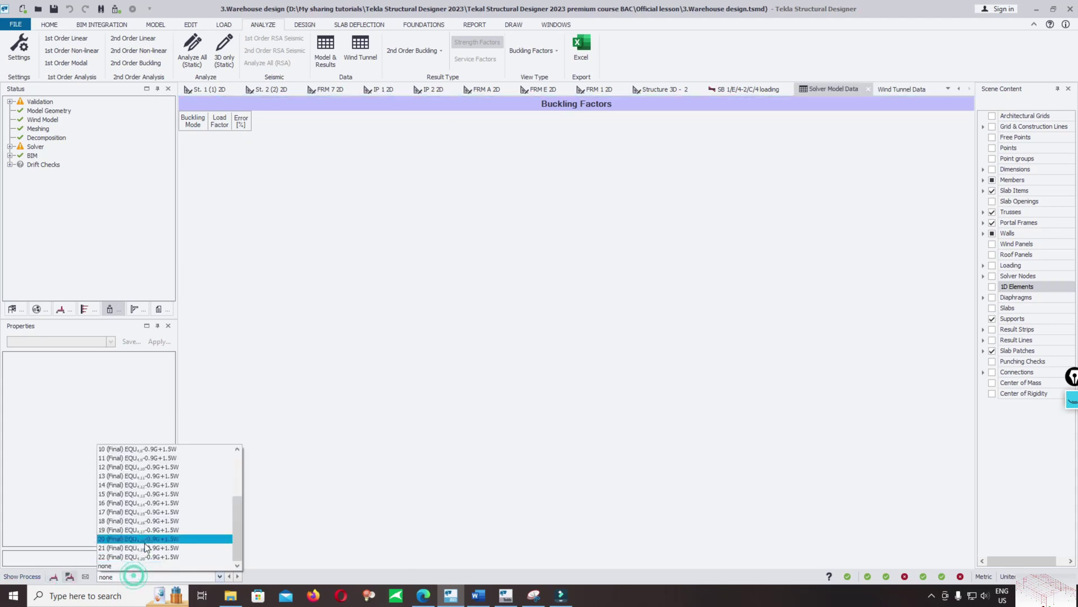
{"action": "scroll", "coordinate": [179, 520], "scroll_direction": "up", "scroll_amount": 3}
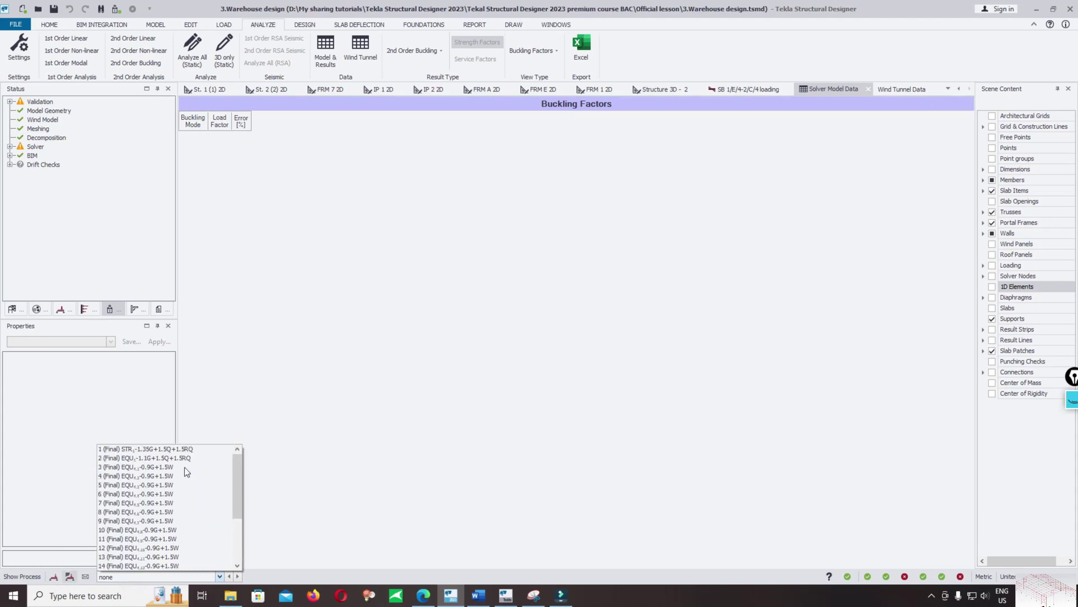
{"action": "left_click", "coordinate": [192, 454]}
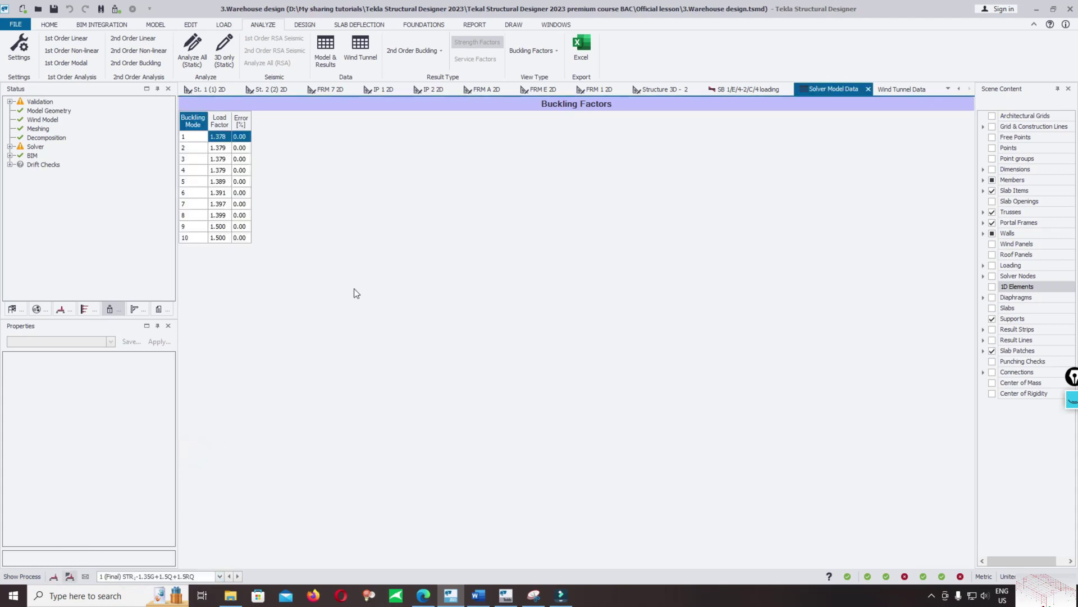
Select the rows for modes 1 and 10 to review factors from 1.378 to 1.500.
{"action": "left_click", "coordinate": [383, 269]}
{"action": "left_click", "coordinate": [191, 144]}
{"action": "left_click", "coordinate": [187, 238]}
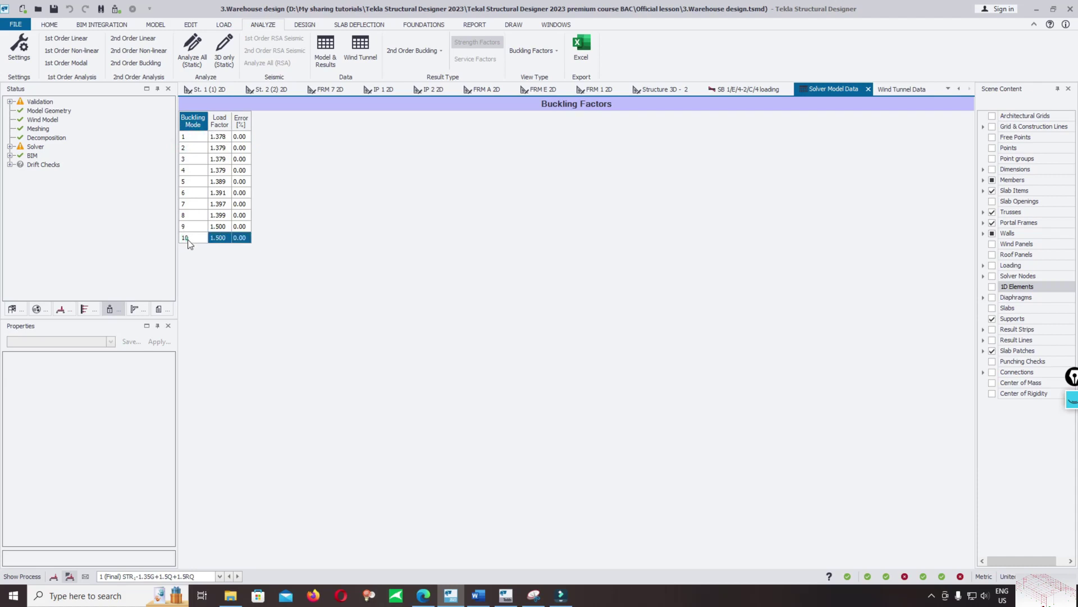
{"action": "left_click", "coordinate": [188, 141]}
{"action": "left_click", "coordinate": [187, 140]}
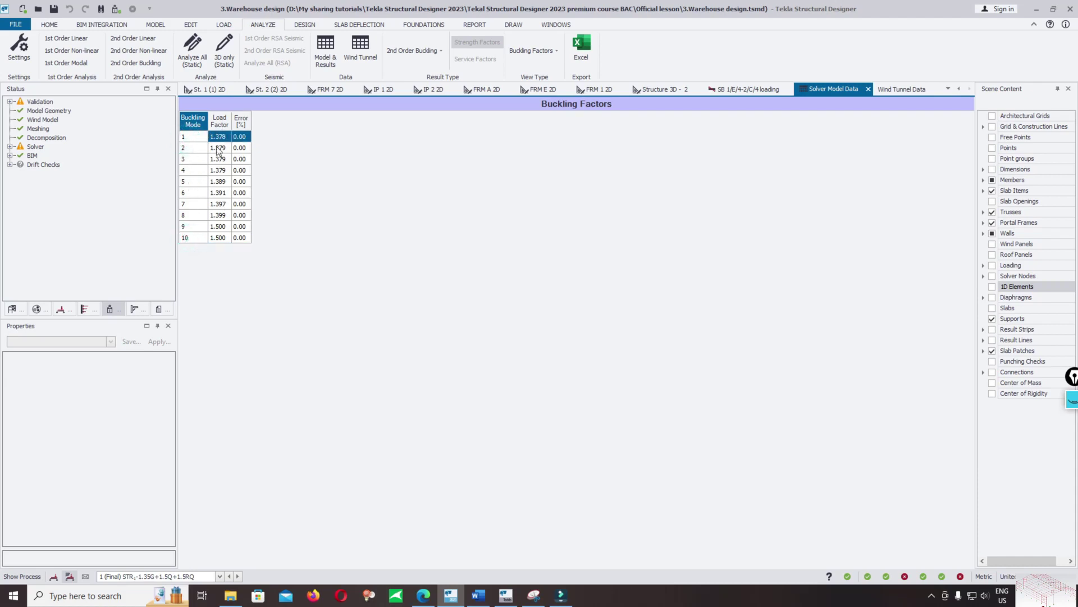
Switch the Buckling Factors table through combinations 3, 2 and 1, ending on combination 3 (14.243, 14.245).
{"action": "left_click", "coordinate": [150, 576]}
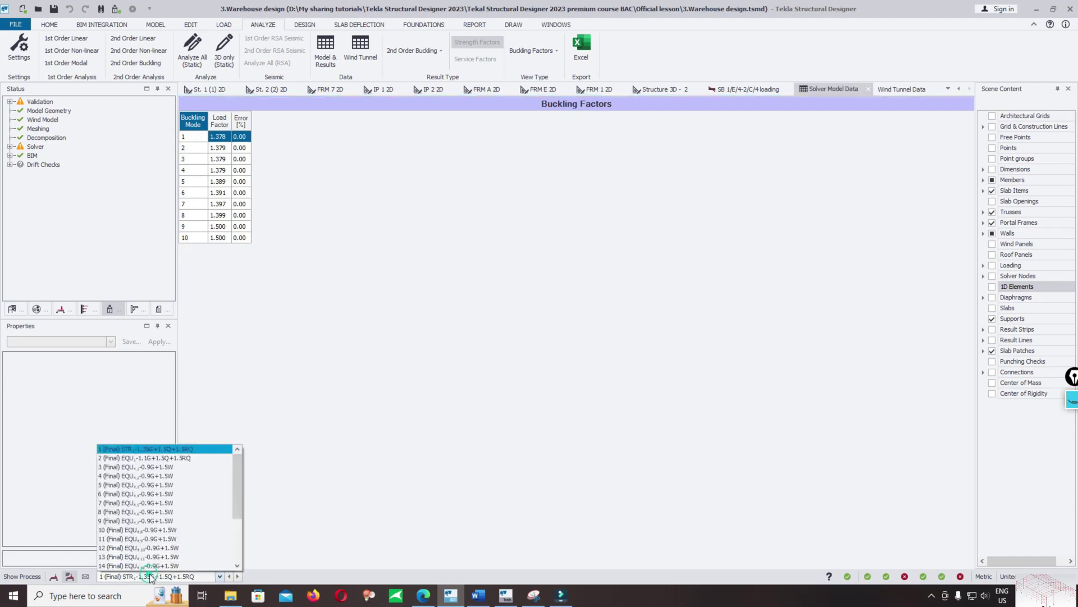
{"action": "left_click", "coordinate": [150, 469]}
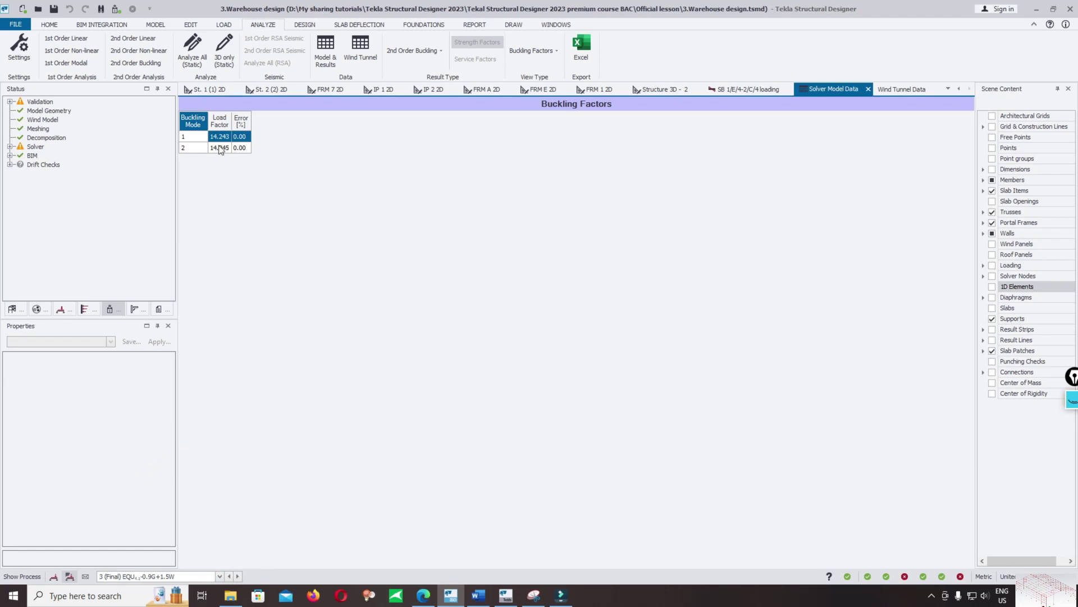
{"action": "left_click", "coordinate": [165, 575]}
{"action": "left_click", "coordinate": [154, 451]}
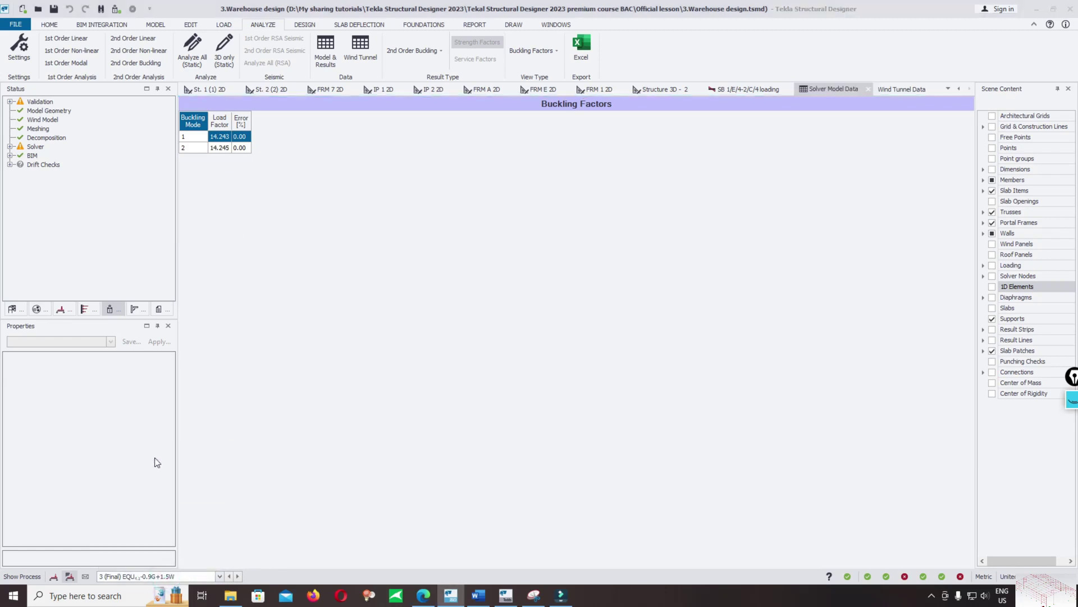
{"action": "left_click", "coordinate": [145, 572]}
{"action": "left_click", "coordinate": [156, 461]}
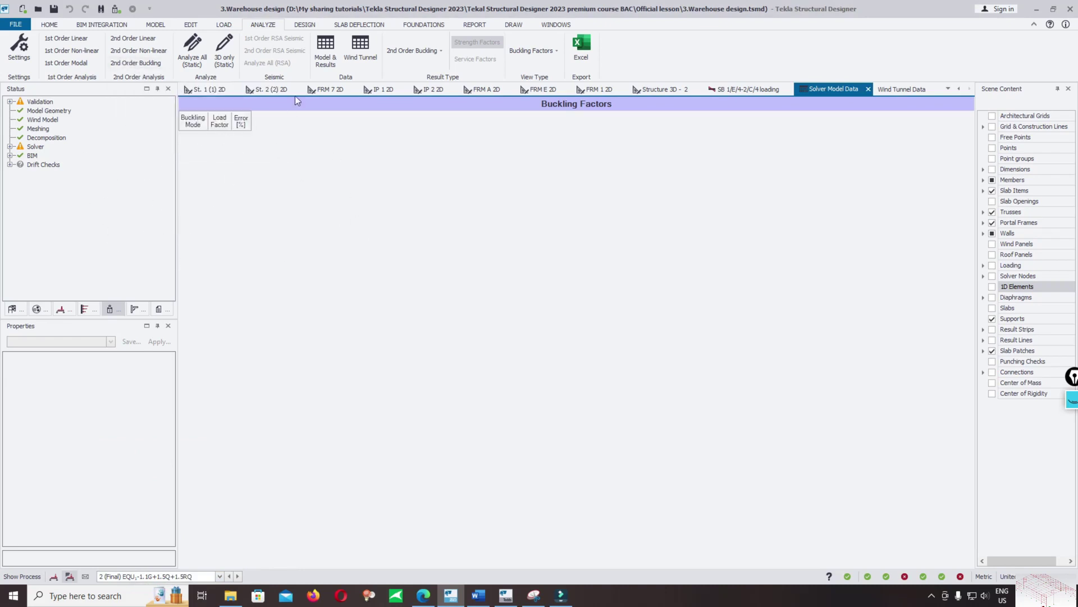
{"action": "left_click", "coordinate": [219, 576]}
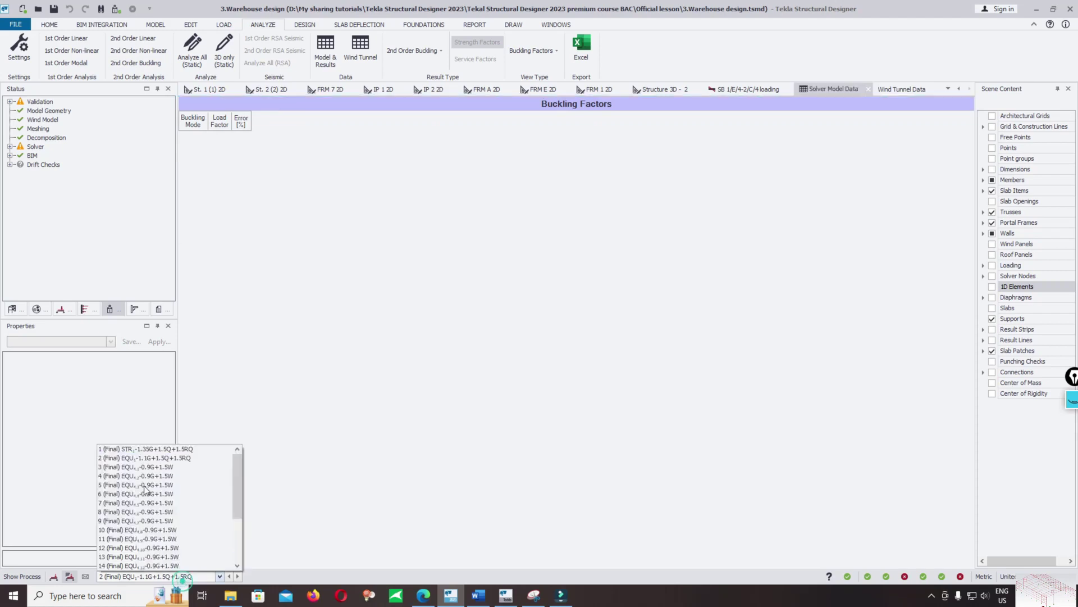
{"action": "left_click", "coordinate": [148, 455]}
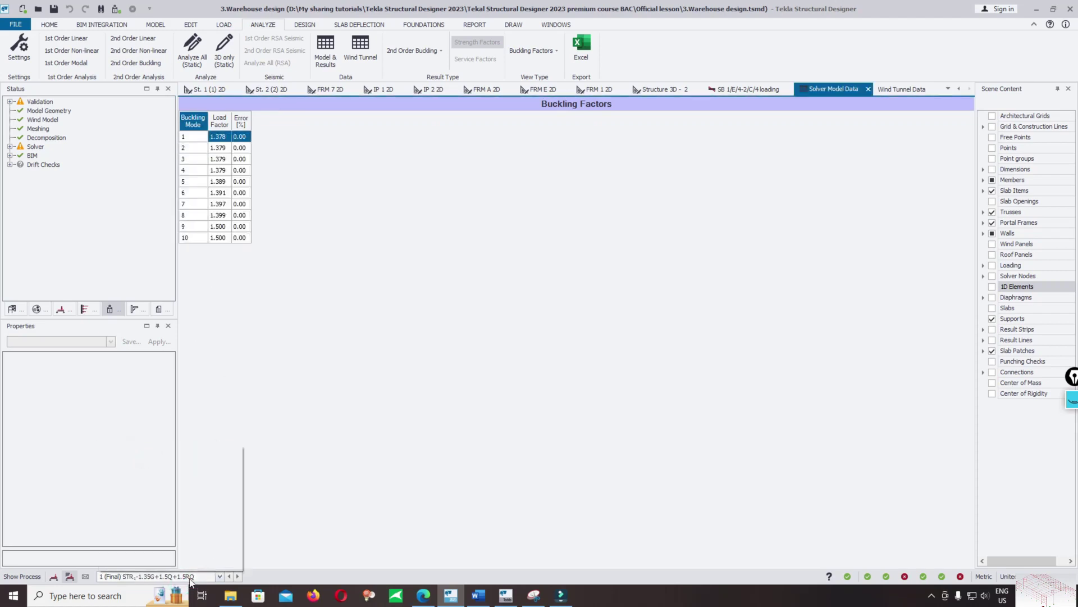
{"action": "left_click", "coordinate": [190, 577]}
{"action": "left_click", "coordinate": [157, 468]}
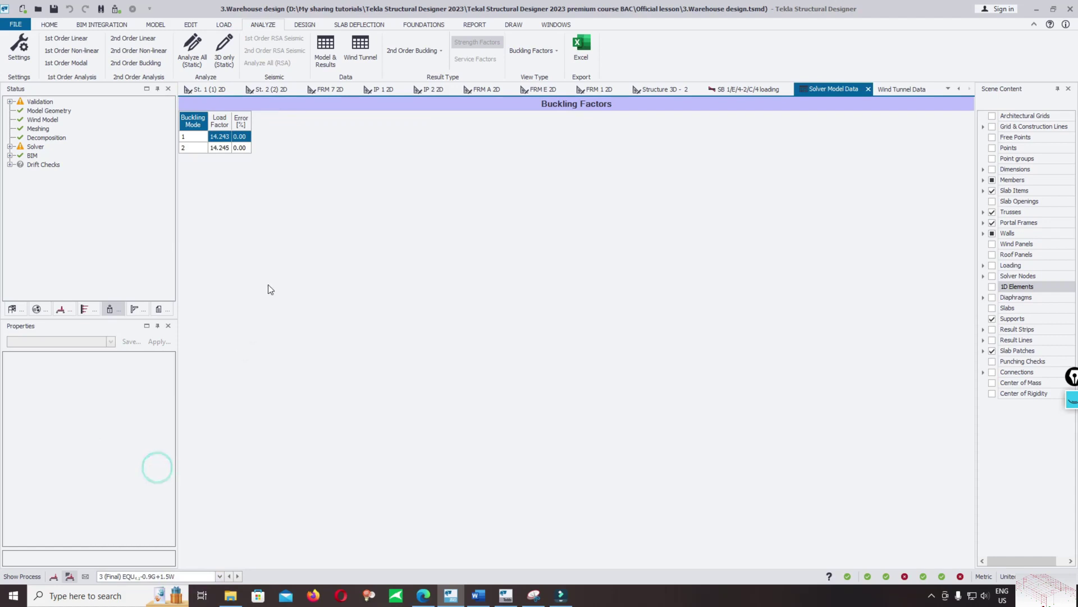
Cancel a new 2nd order buckling run and close the Solver Model Data tab.
{"action": "left_click", "coordinate": [145, 61]}
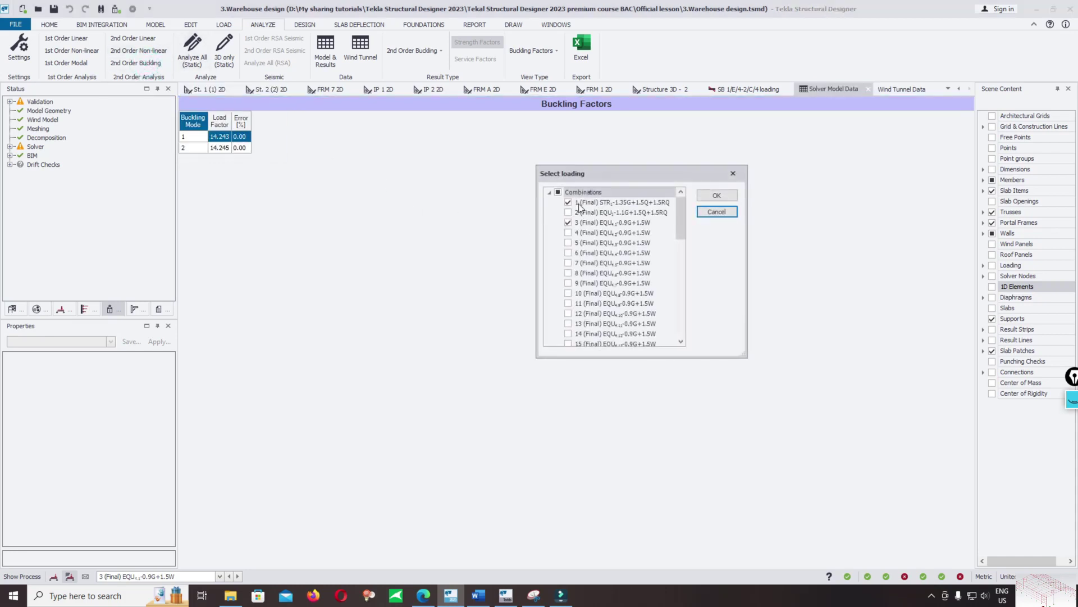
{"action": "left_click", "coordinate": [732, 170]}
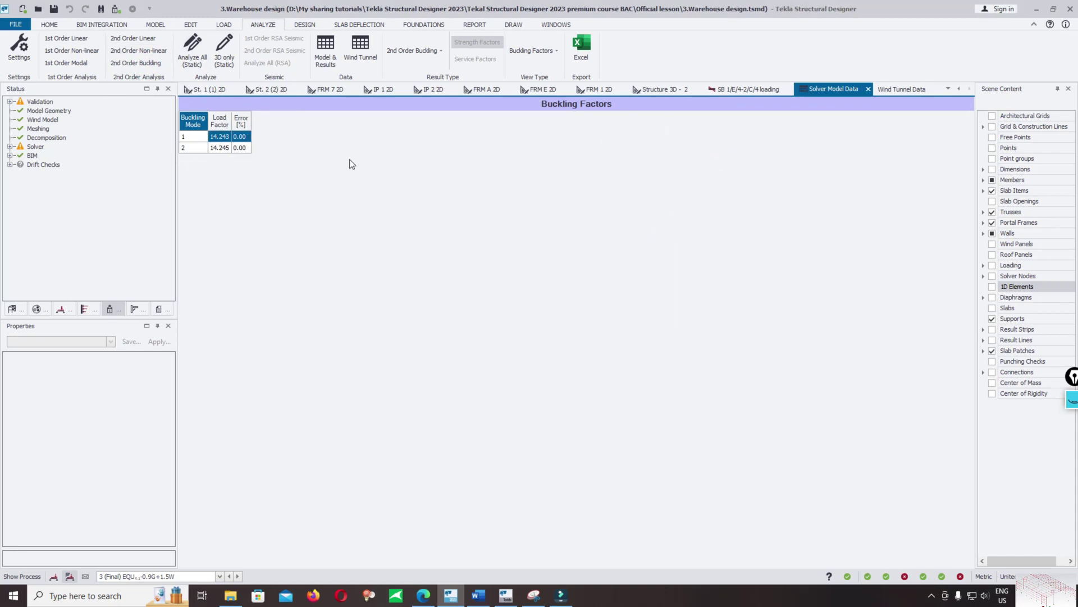
{"action": "left_click", "coordinate": [868, 89]}
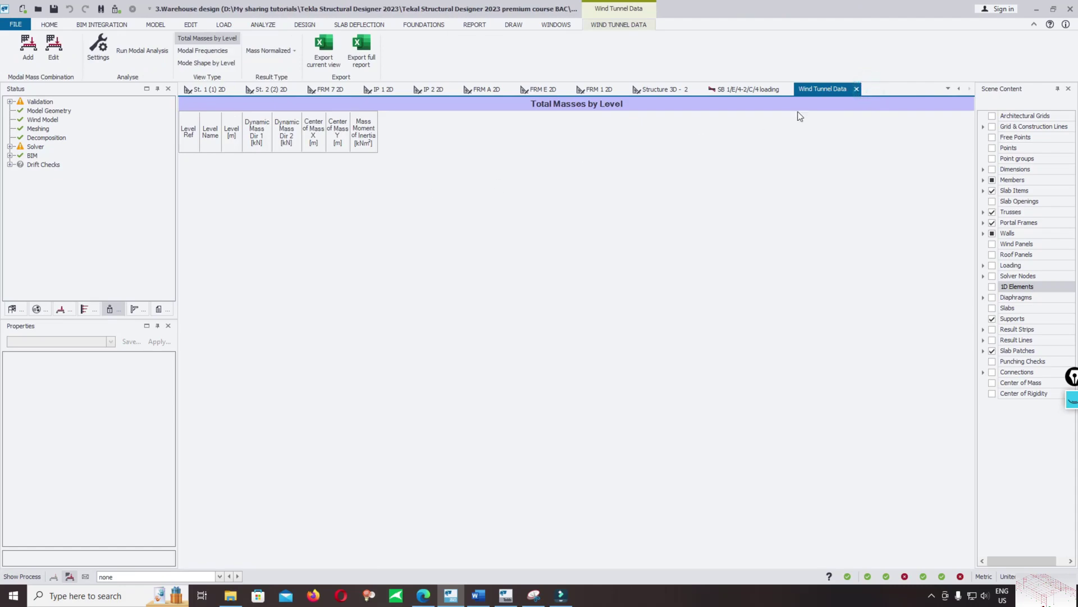
Close the Wind Tunnel Data tab and tilt the 3D warehouse frame toward a top-down view.
{"action": "left_click", "coordinate": [857, 89]}
{"action": "right_click_drag", "start_coordinate": [322, 375], "coordinate": [360, 351]}
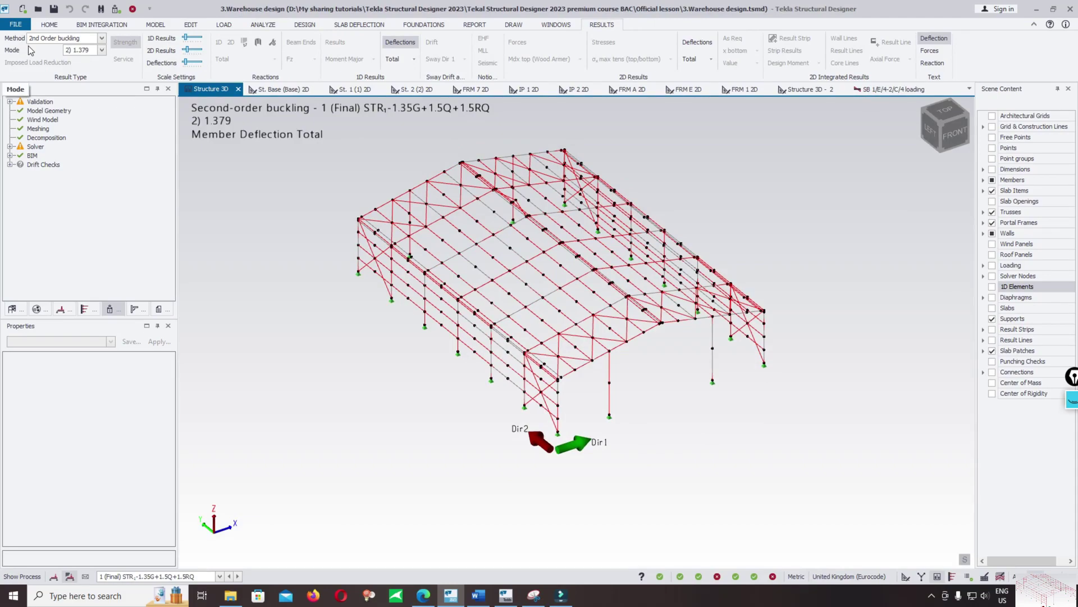
{"action": "right_click_drag", "start_coordinate": [760, 359], "coordinate": [655, 453]}
{"action": "scroll", "coordinate": [579, 231], "scroll_direction": "up", "scroll_amount": 3}
{"action": "scroll", "coordinate": [470, 226], "scroll_direction": "up", "scroll_amount": 1}
{"action": "scroll", "coordinate": [548, 225], "scroll_direction": "down", "scroll_amount": 3}
Orbit and zoom the frame to inspect the combination 1, mode 2 (factor 1.379) buckled deflections.
{"action": "right_click_drag", "start_coordinate": [484, 414], "coordinate": [535, 380]}
{"action": "scroll", "coordinate": [536, 384], "scroll_direction": "down", "scroll_amount": 3}
{"action": "scroll", "coordinate": [585, 270], "scroll_direction": "up", "scroll_amount": 5}
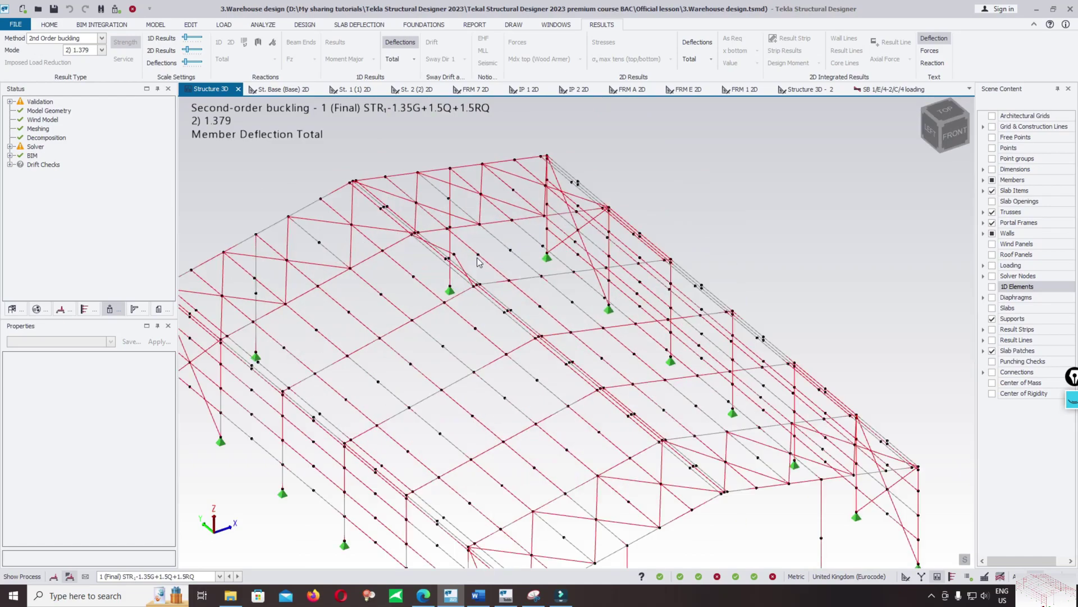
{"action": "scroll", "coordinate": [646, 398], "scroll_direction": "down", "scroll_amount": 3}
{"action": "middle_click_drag", "start_coordinate": [645, 397], "coordinate": [615, 367]}
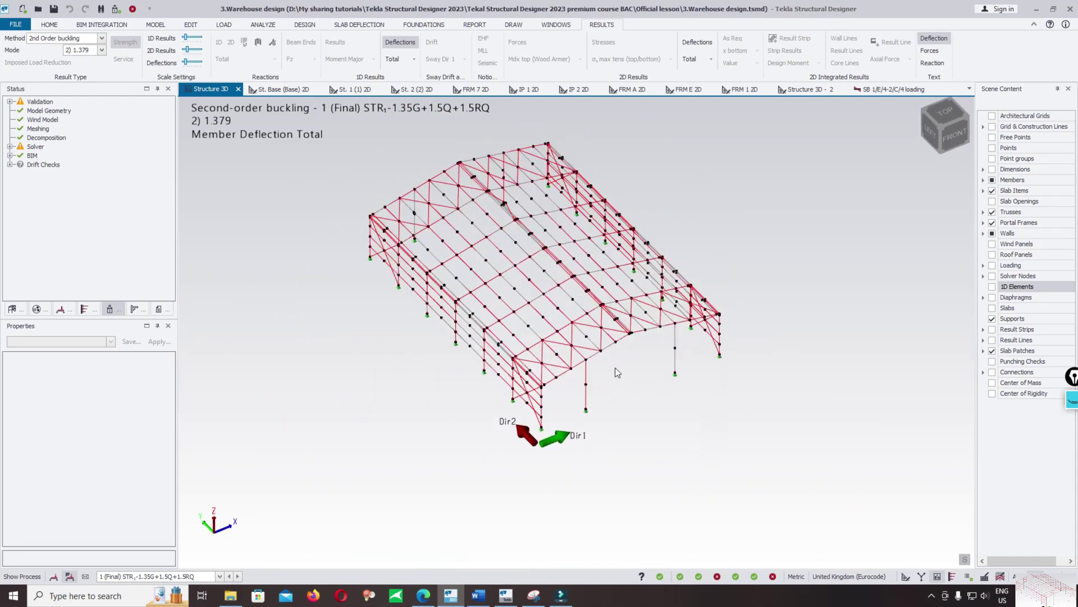
{"action": "scroll", "coordinate": [464, 341], "scroll_direction": "up", "scroll_amount": 5}
{"action": "scroll", "coordinate": [464, 341], "scroll_direction": "down", "scroll_amount": 3}
{"action": "scroll", "coordinate": [643, 393], "scroll_direction": "down", "scroll_amount": 2}
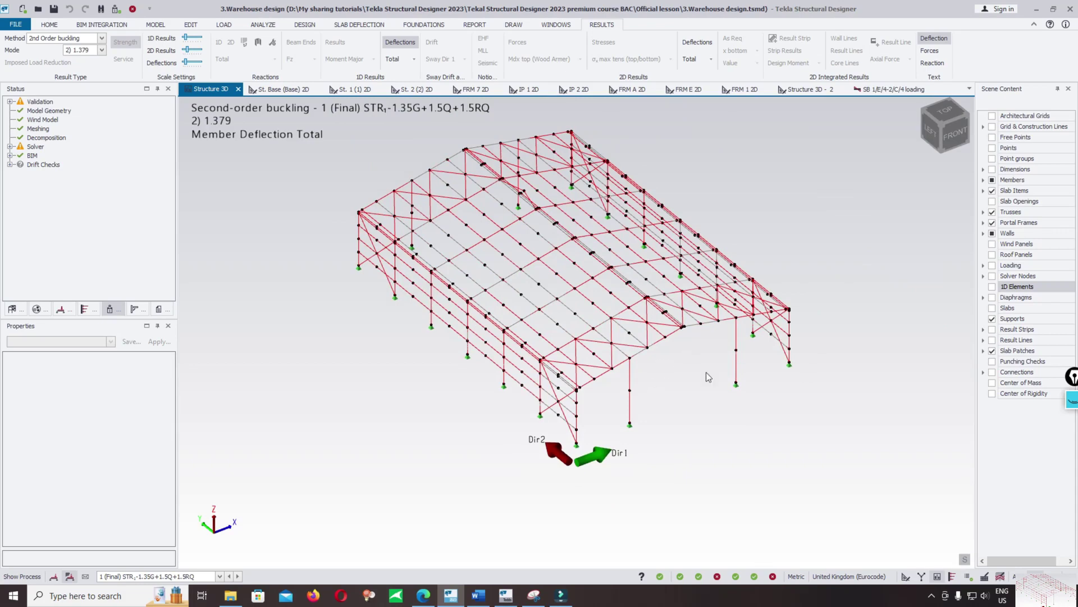
{"action": "left_click", "coordinate": [932, 595]}
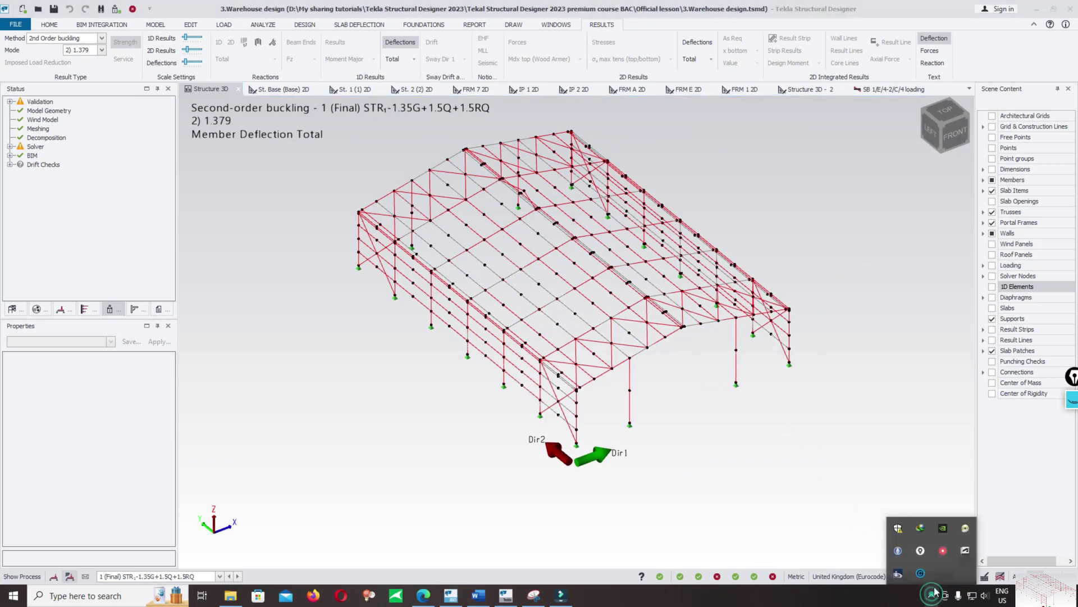